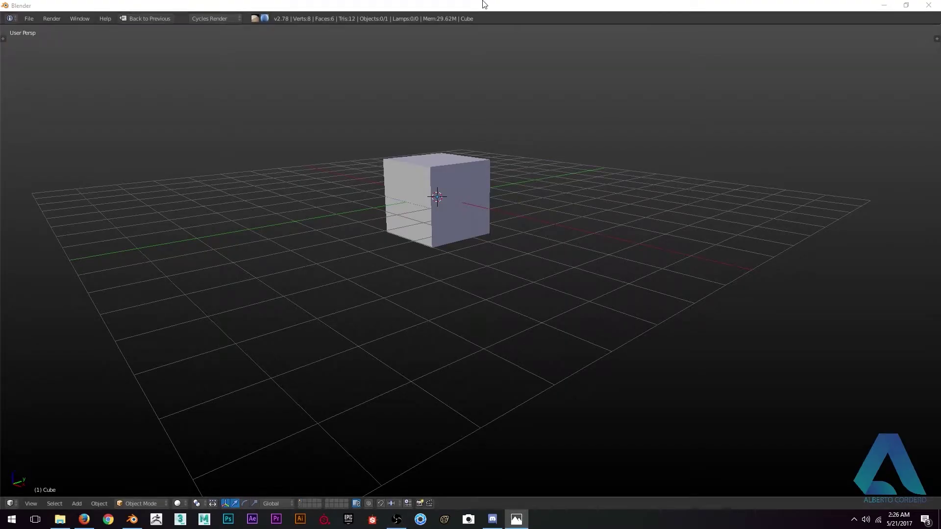
Add a level 2 Subdivision Surface modifier to the cube.
scroll(468, 154, up, 2)
right_click(433, 167)
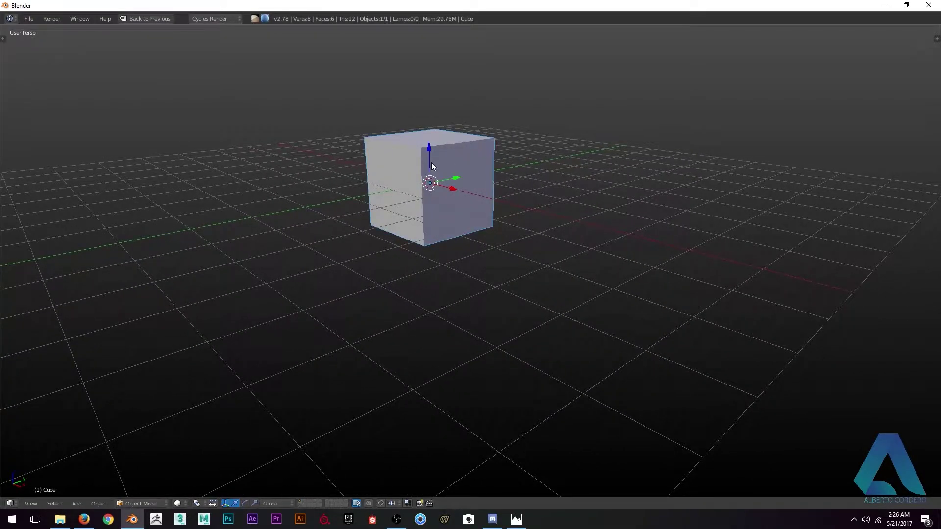
key(ctrl+2)
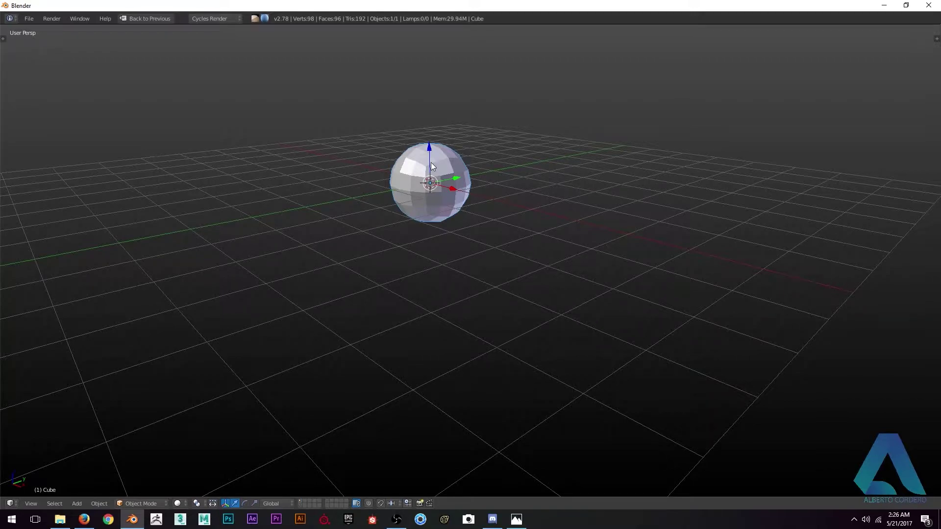
Collapse all of the cube's vertices into one in Edit Mode and restore the full multi-editor layout.
mouse_move(432, 167)
middle_down()
mouse_move(413, 158)
mouse_move(422, 157)
middle_up()
key(Tab)
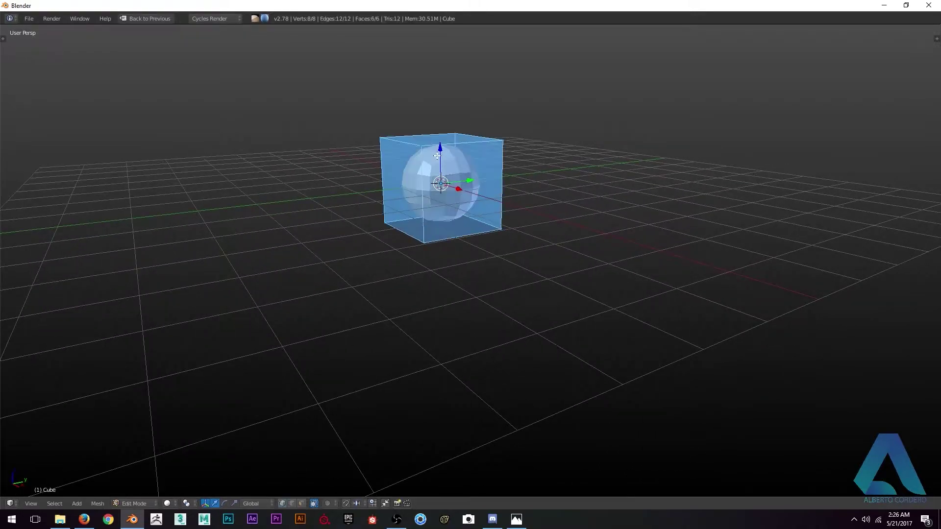
key(alt+m)
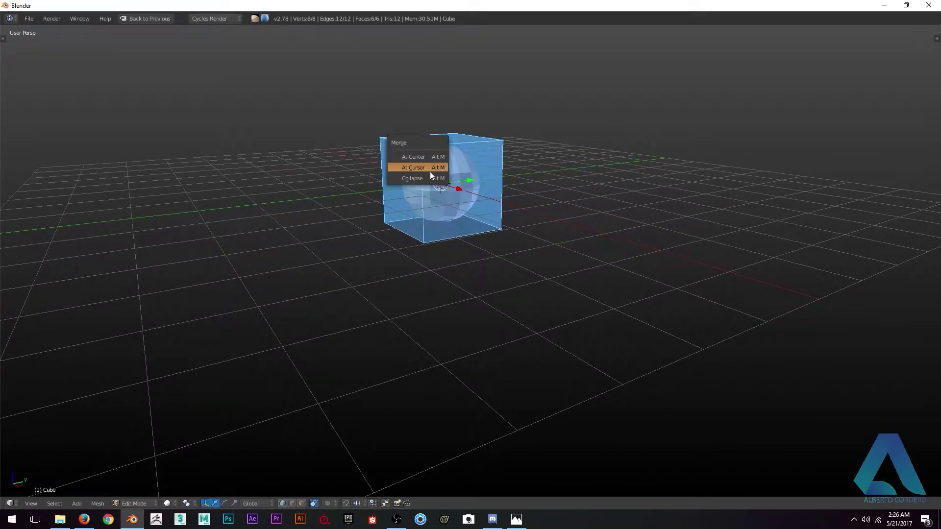
click(429, 177)
key(ctrl+Up)
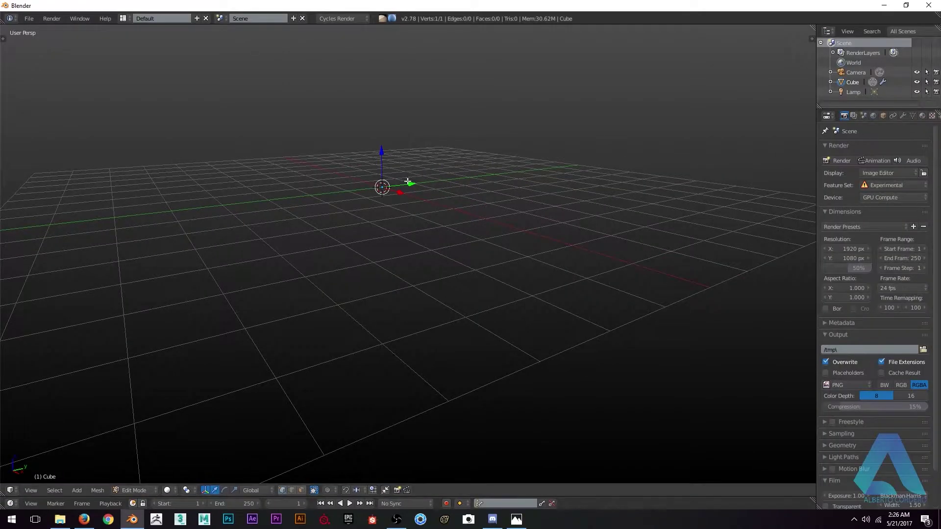
In the right orthographic view, move the vertex above the origin and extrude it about 0.85 along Y and 0.27 along Z.
key(KP_3)
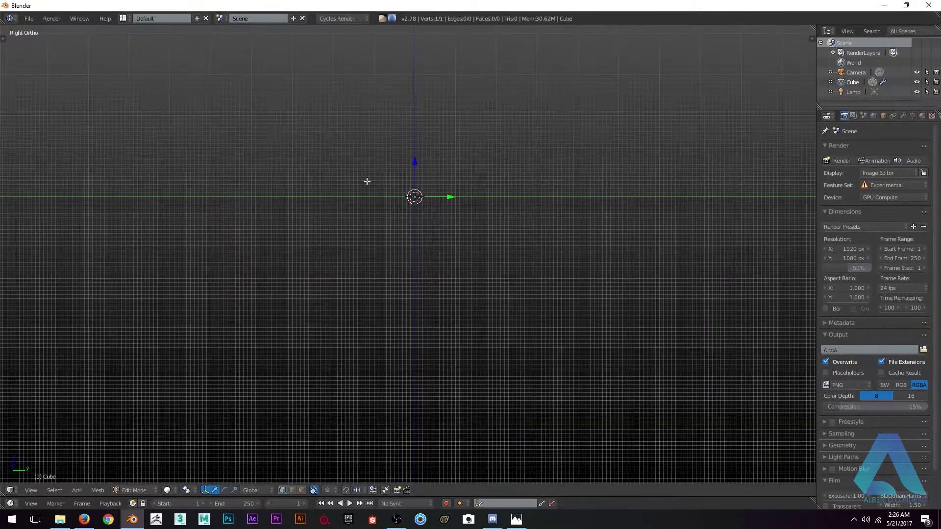
key(g)
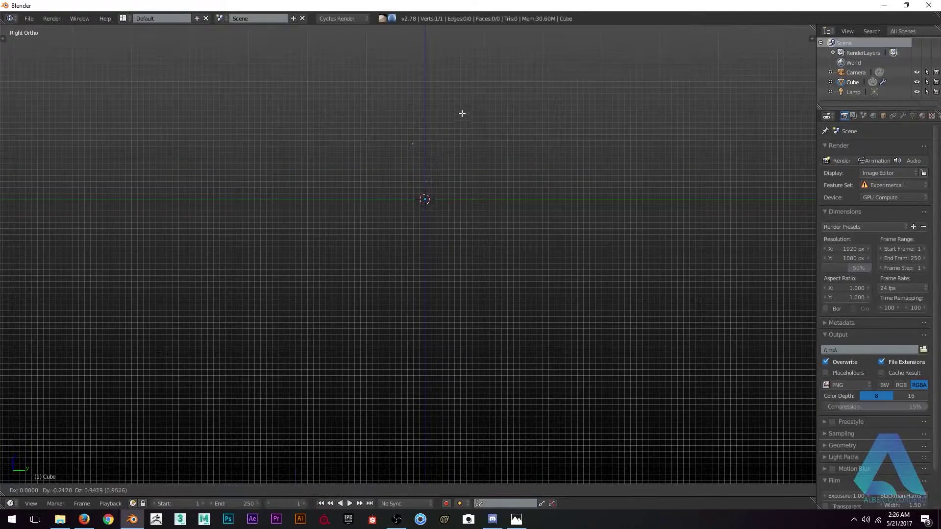
click(479, 88)
shift+middle_drag(456, 88, 460, 130)
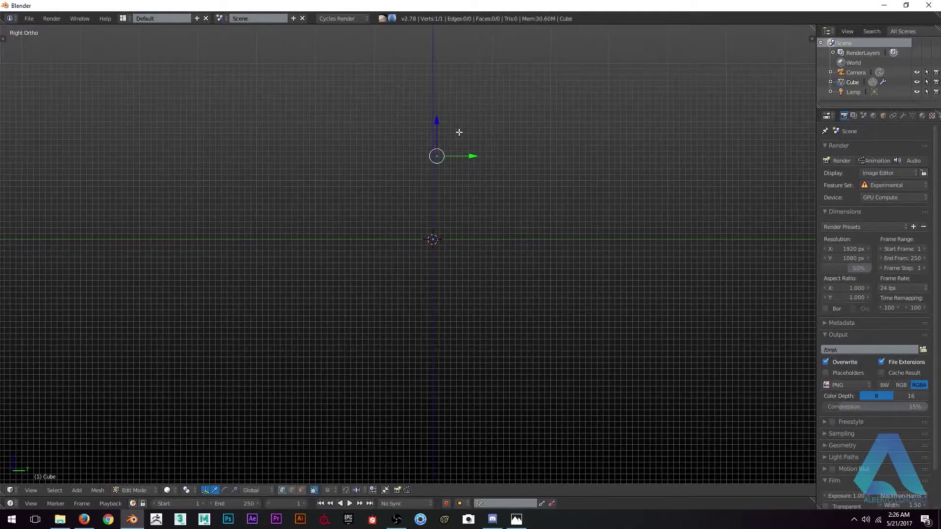
key(g)
click(413, 147)
key(e)
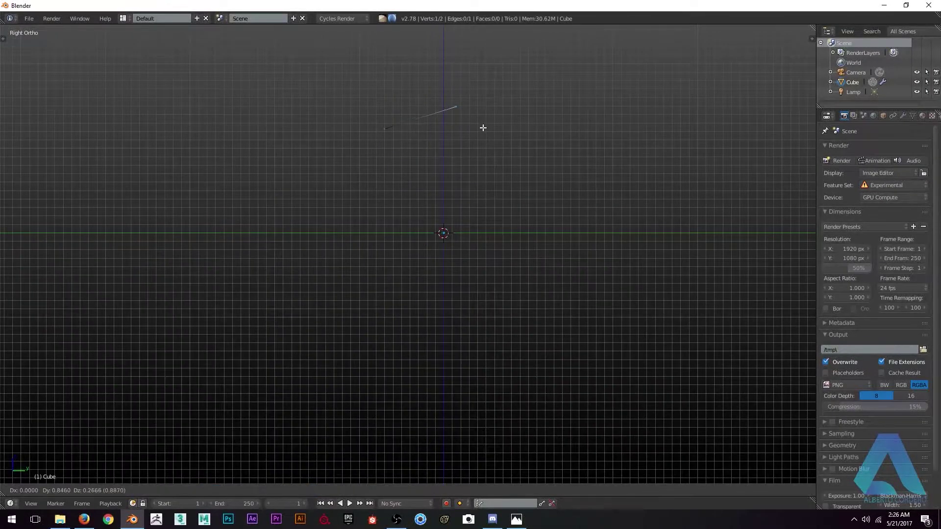
click(482, 129)
Add a Skin modifier to the mesh and place it above the Subdivision Surface modifier in the stack.
click(903, 116)
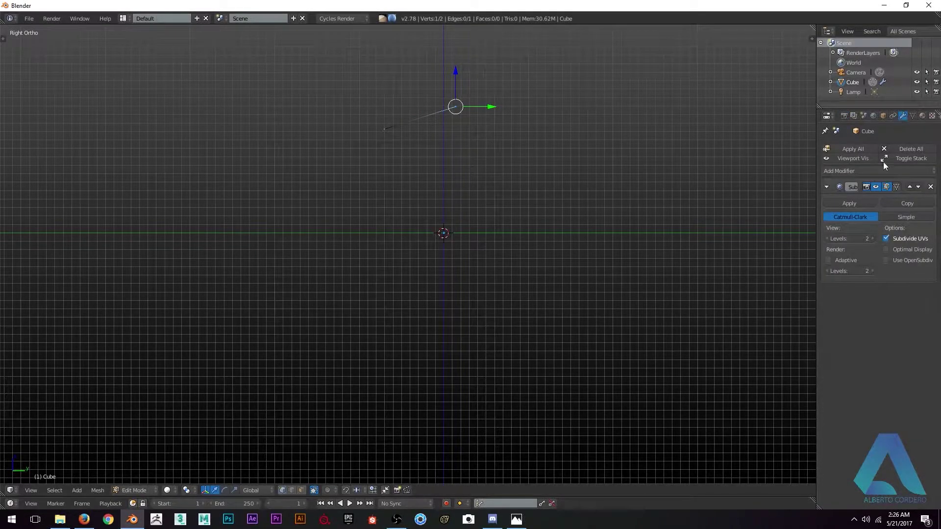
click(858, 172)
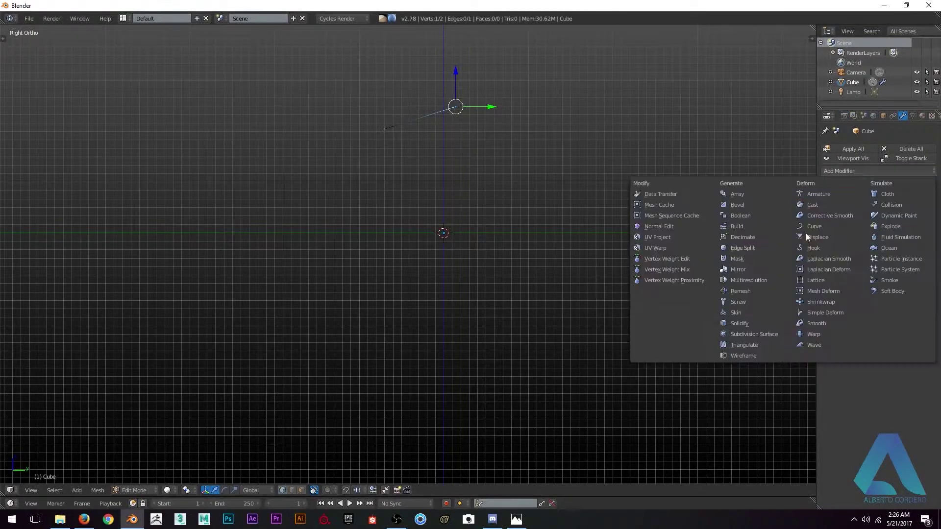
click(735, 313)
scroll(433, 164, up, 1)
scroll(414, 119, up, 1)
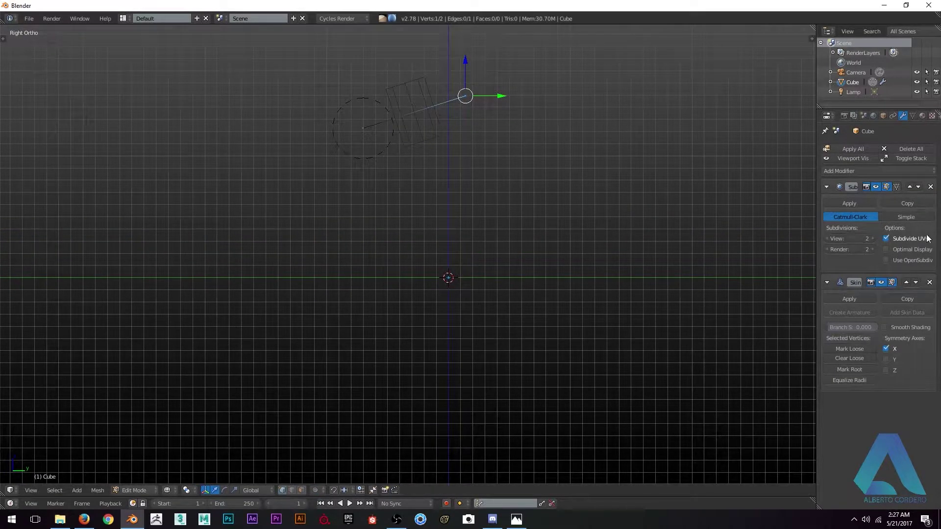
click(906, 282)
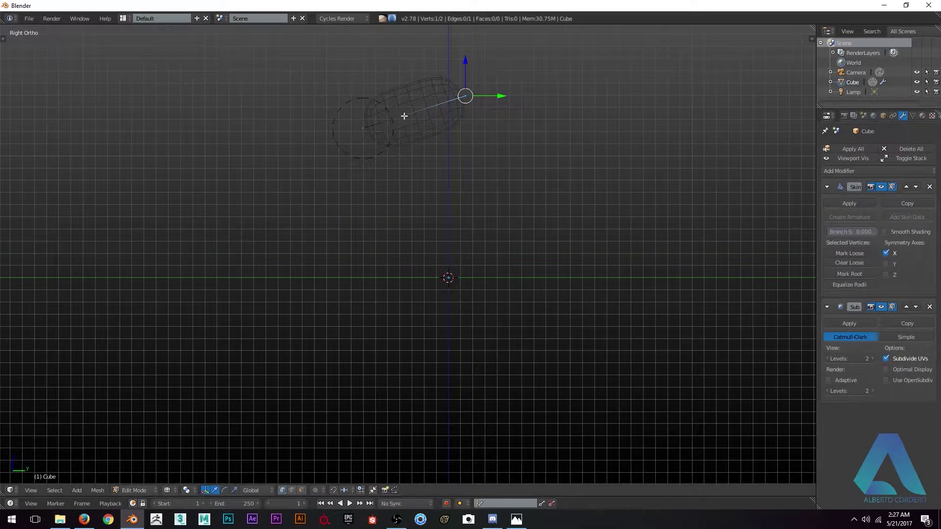
Enlarge the skin radius of the front vertex, and scale the rear vertex's skin radius by about 2.9.
right_click(357, 140)
key(ctrl+a)
click(427, 168)
right_click(465, 98)
shift+scroll(461, 102, up, 1)
key(ctrl+a)
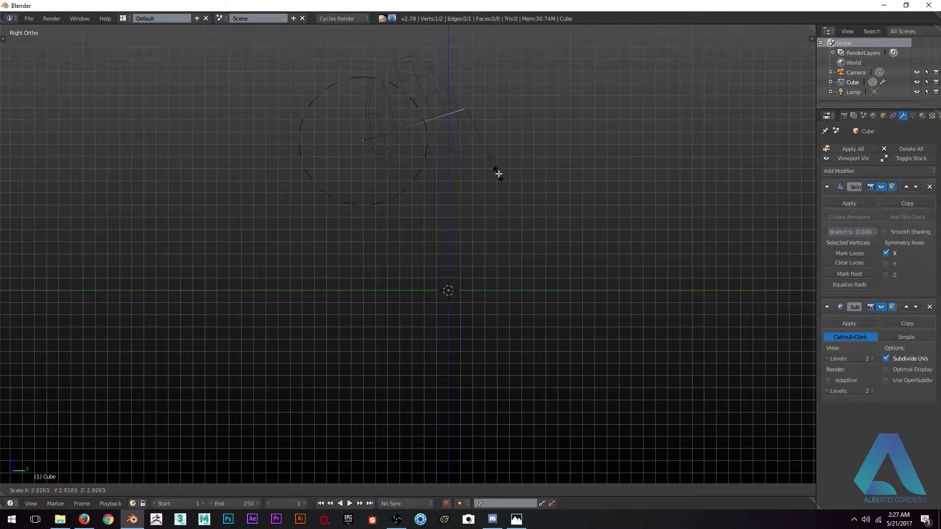
click(500, 176)
Lengthen the edge by moving the rear vertex up and backward and the front vertex lower.
shift+middle_drag(500, 175, 481, 205)
key(g)
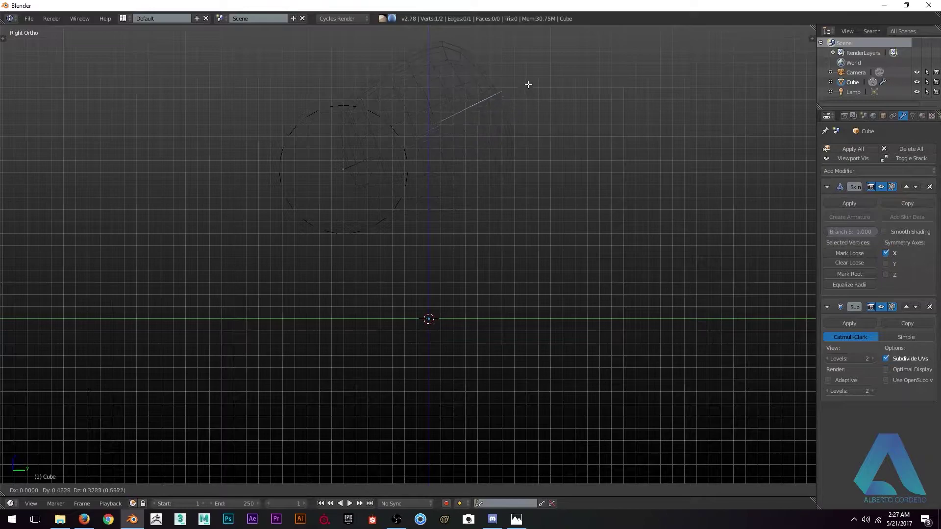
click(532, 81)
shift+middle_drag(359, 154, 366, 195)
right_click(367, 199)
key(g)
click(361, 232)
Adjust the upper vertex's skin radius and extrude a new vertex from it, about 0.58 along Y and 1.68 downward.
right_click(517, 125)
shift+middle_drag(519, 142, 502, 154)
key(ctrl+a)
click(523, 166)
key(e)
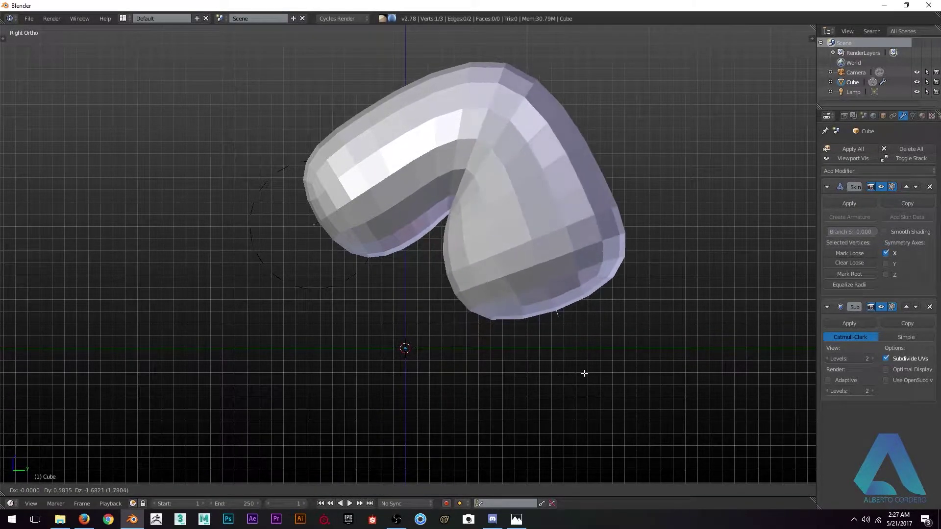
click(584, 374)
Enlarge the skin radius at the upper middle vertex and at the newly extruded lower vertex.
right_click(490, 112)
key(ctrl+a)
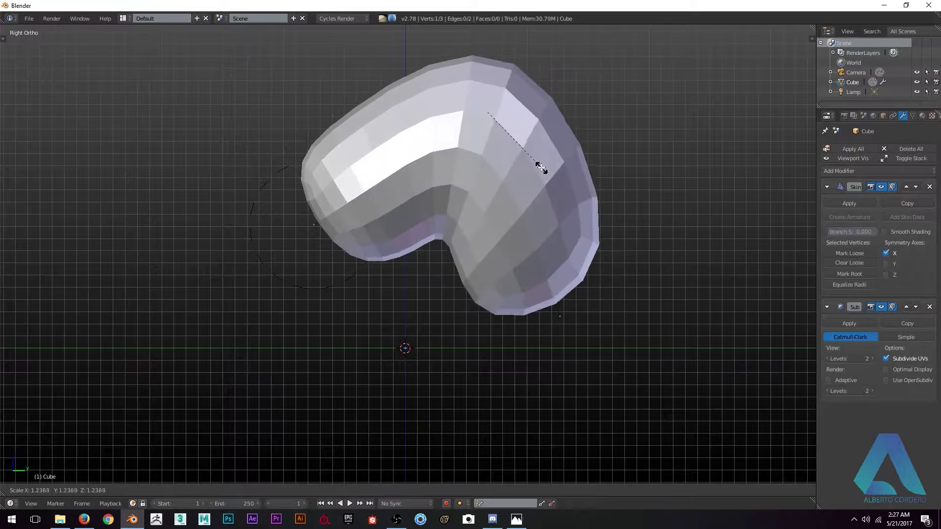
click(572, 216)
right_click(609, 288)
key(ctrl+a)
click(659, 264)
Select the front end vertex and narrow its skin radius along the X axis.
middle_drag(659, 264, 304, 147)
key(z)
shift+right_click(277, 115)
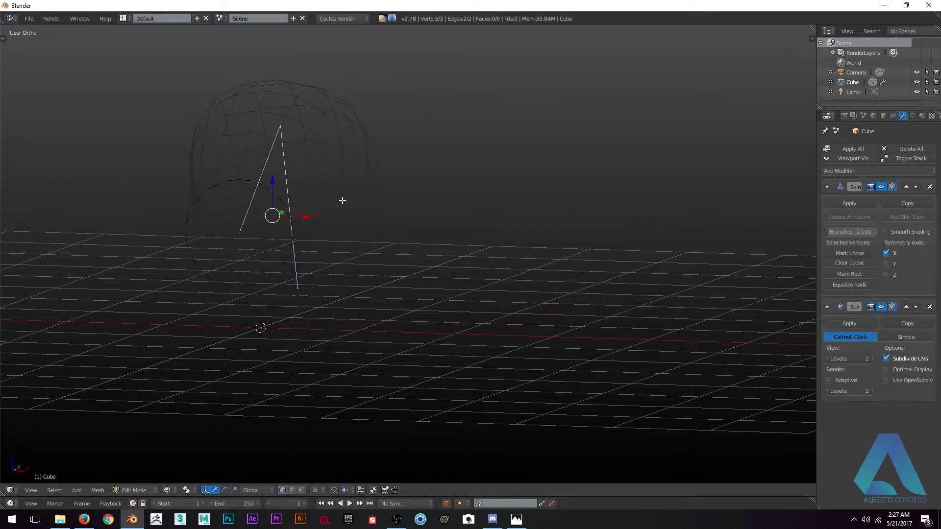
key(z)
key(KP_5)
mouse_move(373, 194)
middle_down()
mouse_move(435, 178)
mouse_move(445, 185)
mouse_move(515, 152)
mouse_move(534, 170)
mouse_move(413, 308)
middle_up()
scroll(452, 185, up, 2)
right_click(412, 308)
key(s)
key(x)
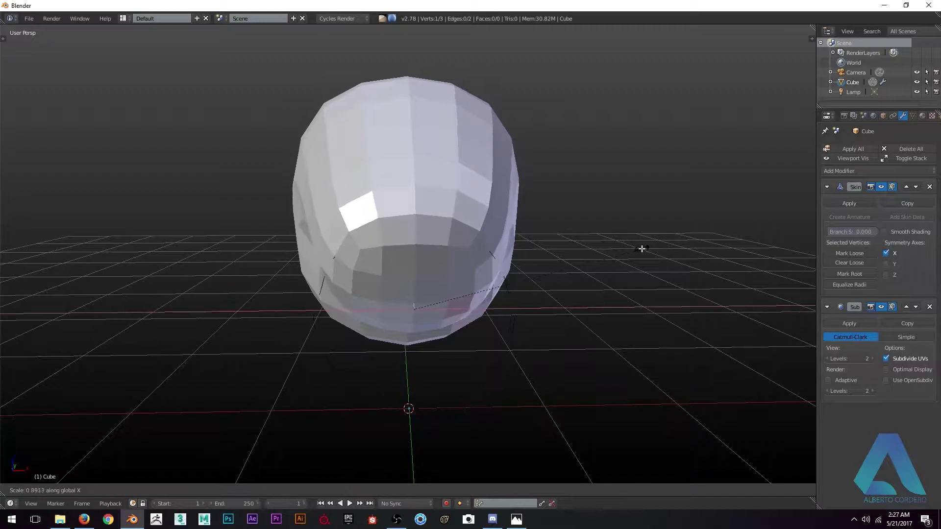
click(627, 250)
Reduce the front end vertex's skin radius along the Y axis.
middle_drag(626, 252, 396, 241)
key(s)
key(y)
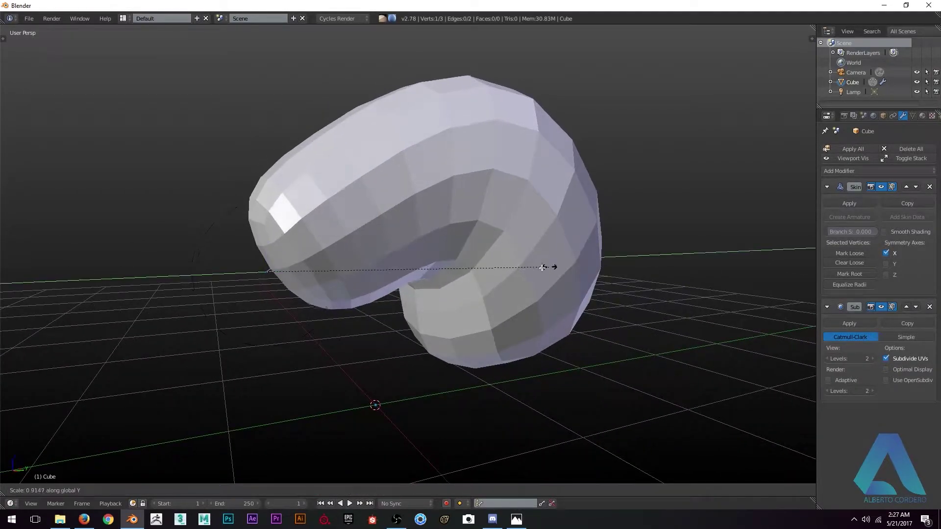
click(466, 263)
In the right orthographic view, select the upper middle vertex and enlarge its skin radius slightly.
key(KP_3)
key(KP_5)
key(z)
right_click(464, 141)
key(z)
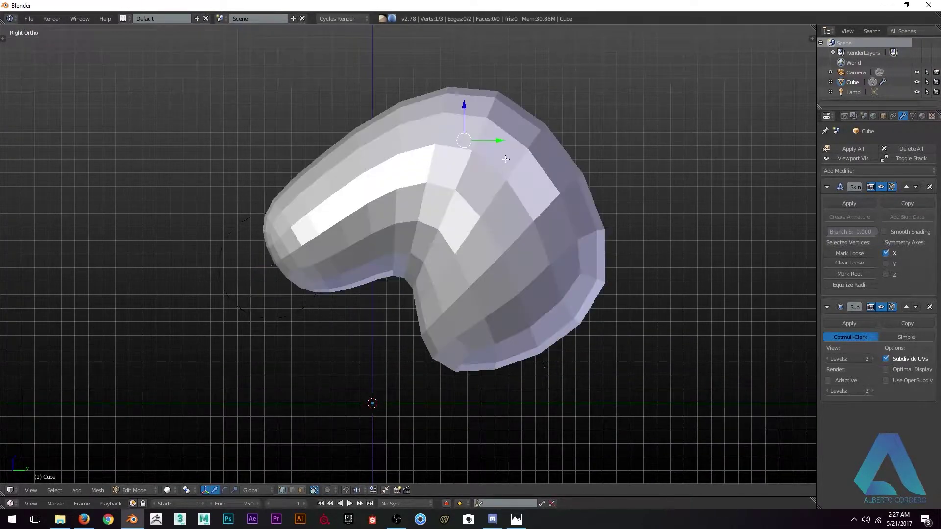
key(ctrl+a)
click(605, 152)
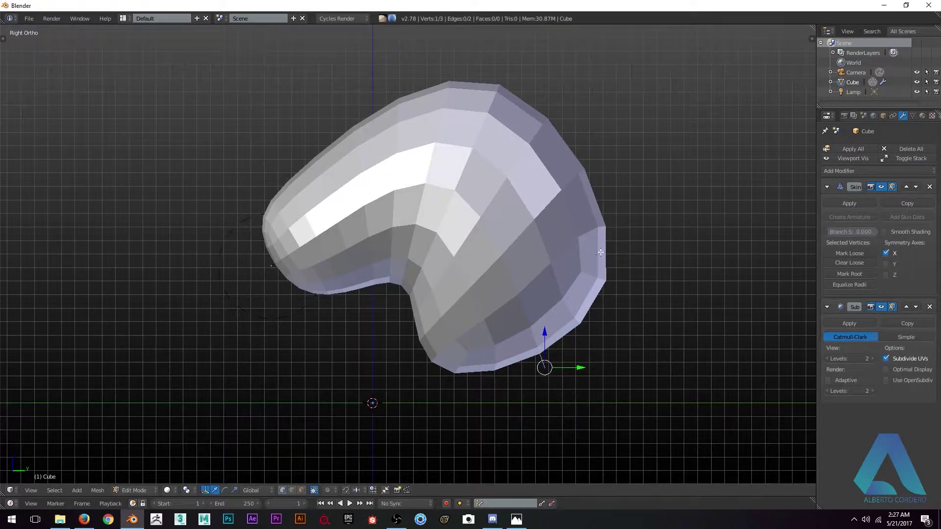
Move the lower rear vertex slightly down and backward to extend the back of the form.
shift+middle_drag(596, 253, 586, 223)
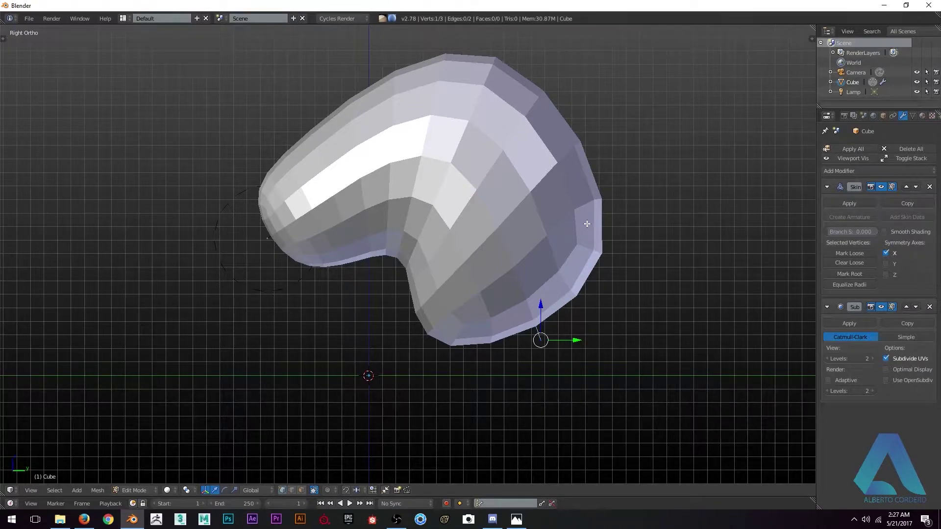
key(g)
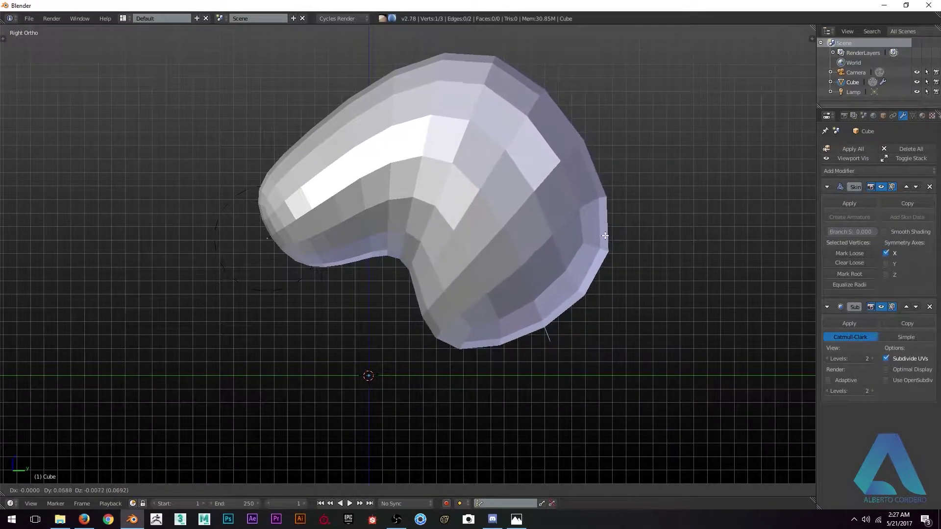
click(608, 252)
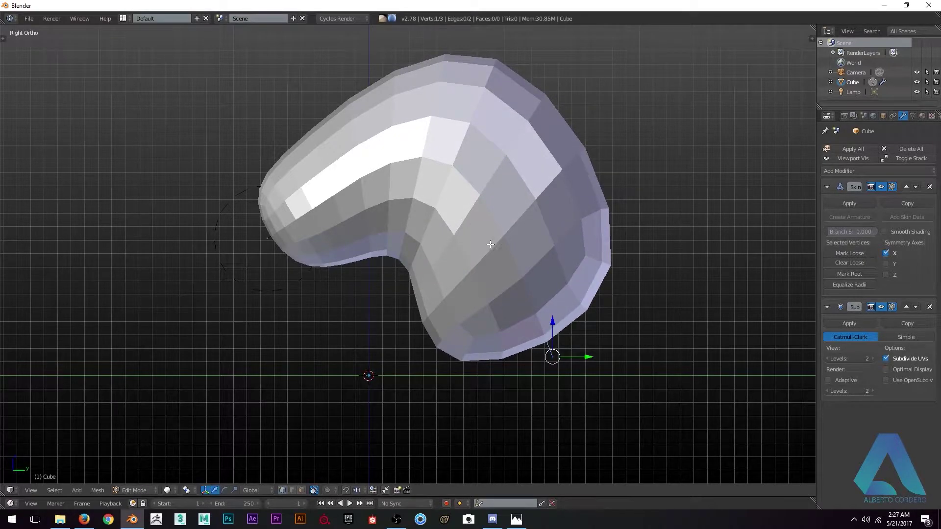
shift+middle_drag(513, 253, 510, 235)
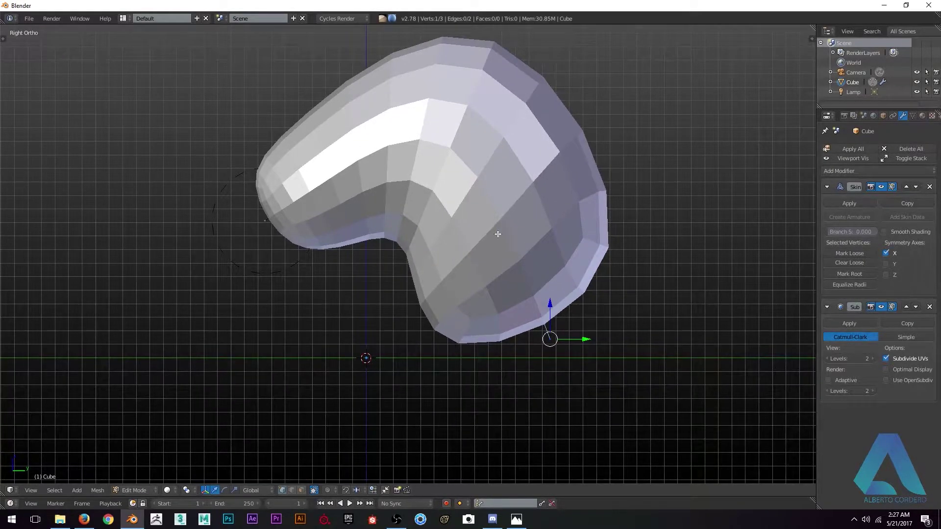
Duplicate the object in place from Object Mode and move the copy to the second layer.
key(Tab)
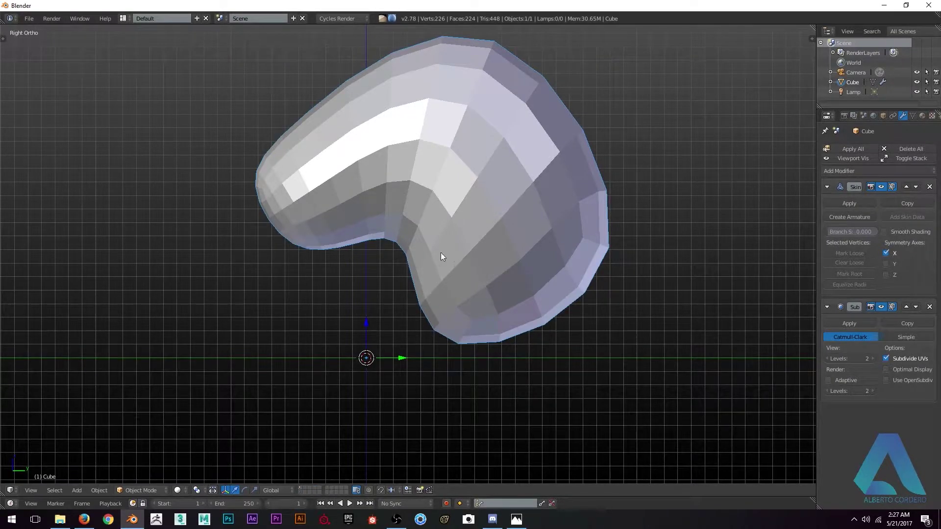
key(shift+d)
key(Escape)
scroll(534, 218, down, 1)
key(m)
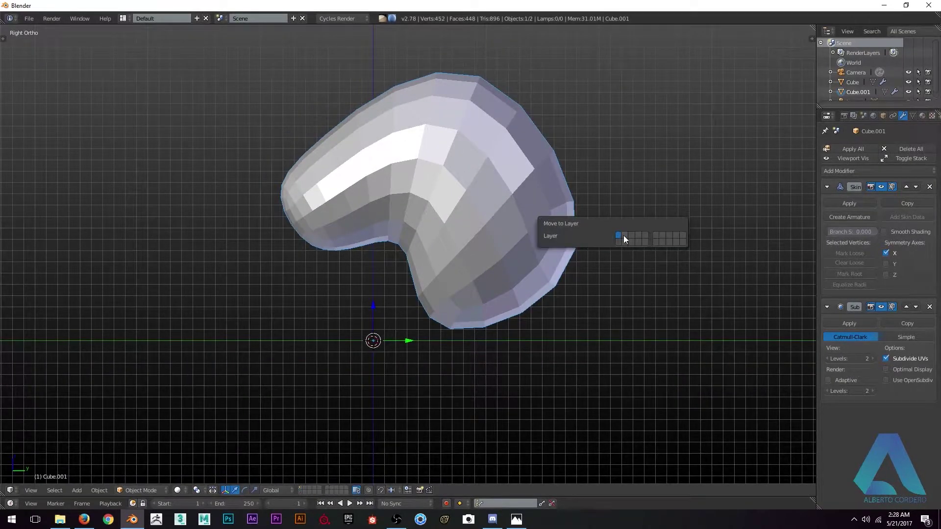
click(625, 235)
Convert the original object with its modifiers to a mesh and enter Edit Mode on it.
scroll(465, 186, up, 1)
right_click(444, 193)
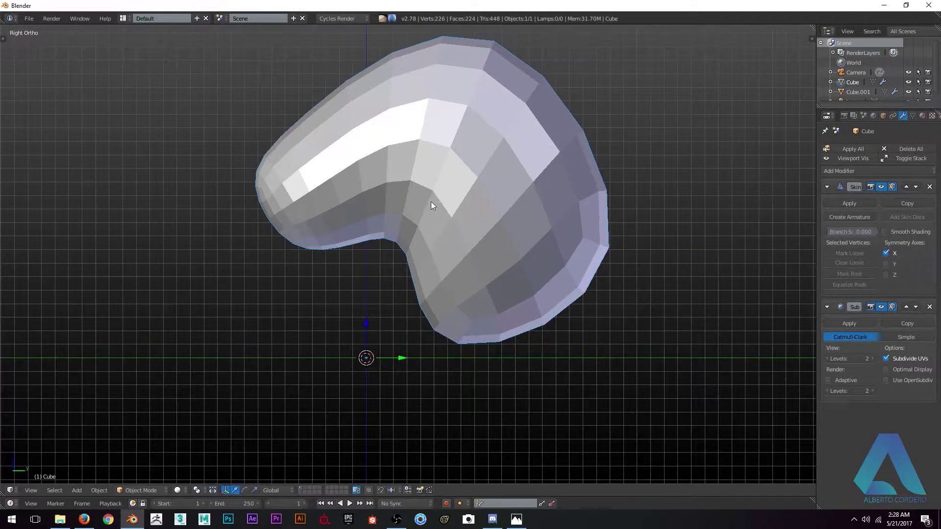
key(alt+c)
click(430, 205)
middle_drag(416, 204, 552, 240)
key(Tab)
Try to widen the face loops around the front part of the form along the X axis.
alt+click(445, 223)
alt+shift+click(436, 239)
scroll(513, 253, up, 2)
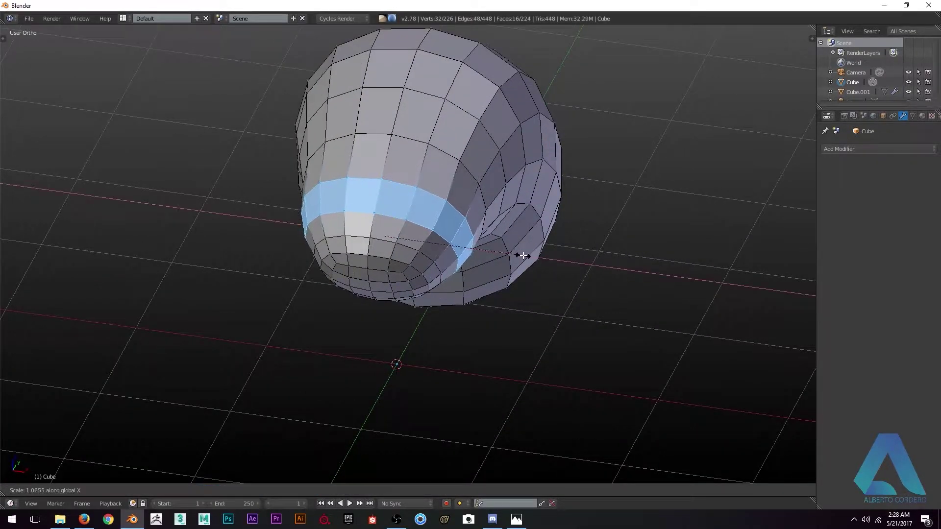
alt+shift+click(426, 256)
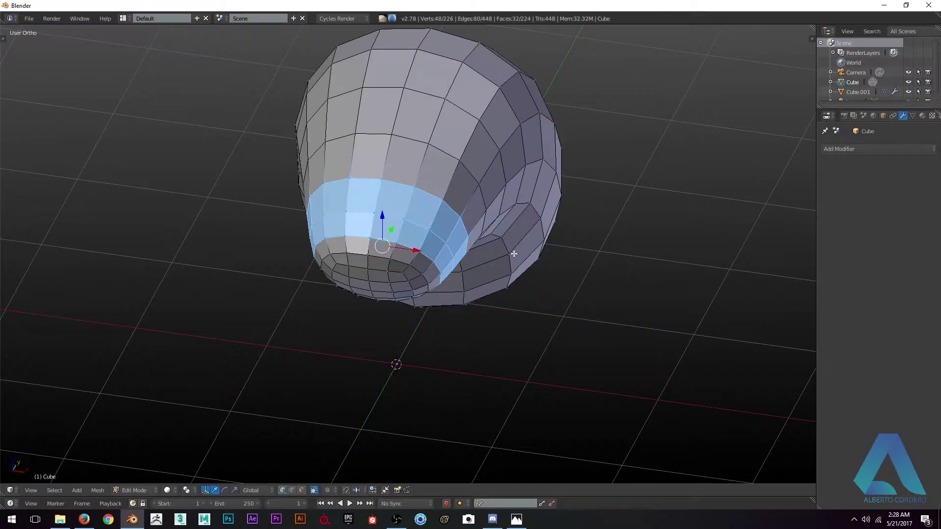
In edge selection mode, select the edge loop around the middle of the form and scale it along the X axis.
key(2)
mouse_move(495, 193)
middle_down()
mouse_move(479, 214)
mouse_move(571, 212)
mouse_move(508, 188)
middle_up()
alt+click(481, 216)
alt+shift+click(571, 212)
alt+click(500, 201)
key(s)
key(x)
click(554, 232)
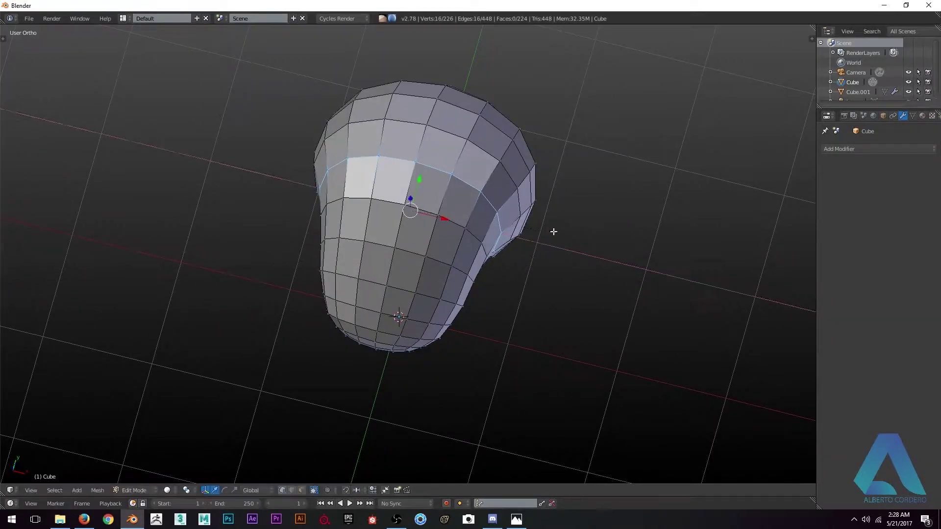
Check the reshaped mesh from the side and return to Object Mode.
middle_drag(554, 231, 431, 137)
key(KP_3)
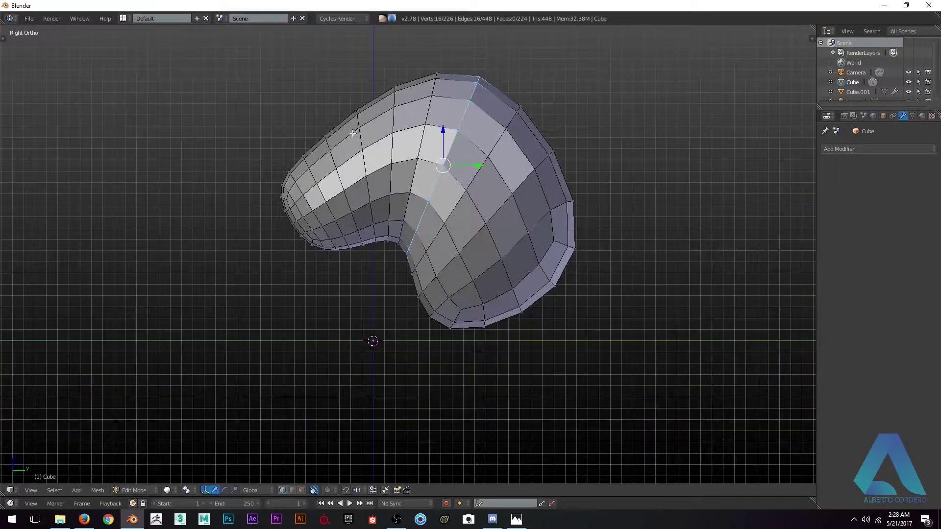
scroll(353, 133, up, 4)
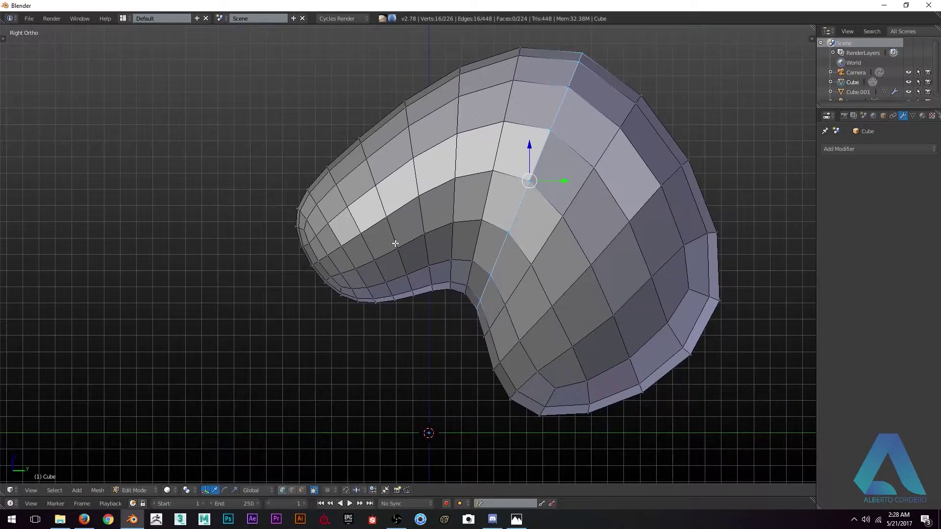
middle_drag(384, 251, 465, 217)
scroll(346, 247, up, 1)
key(Tab)
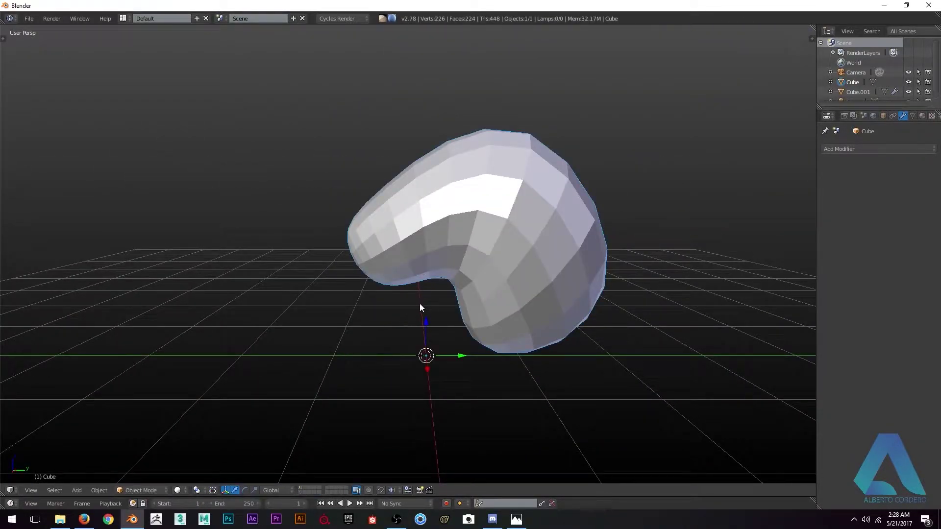
Add a level 2 Subdivision Surface modifier to the converted mesh and apply it.
middle_drag(451, 267, 433, 268)
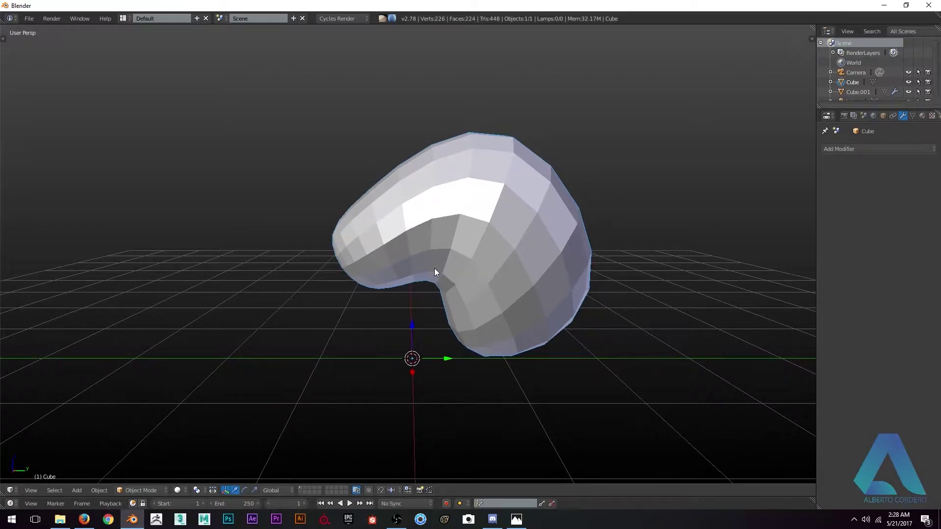
key(ctrl+2)
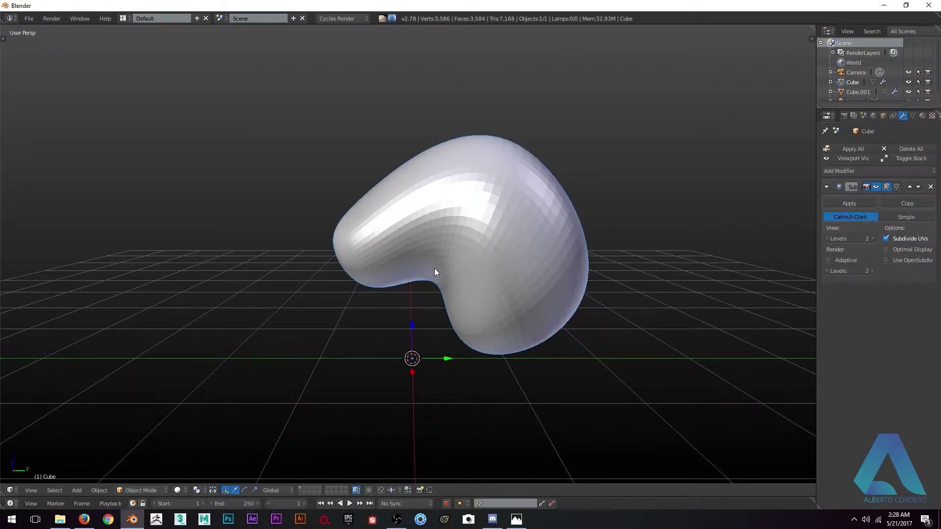
click(857, 202)
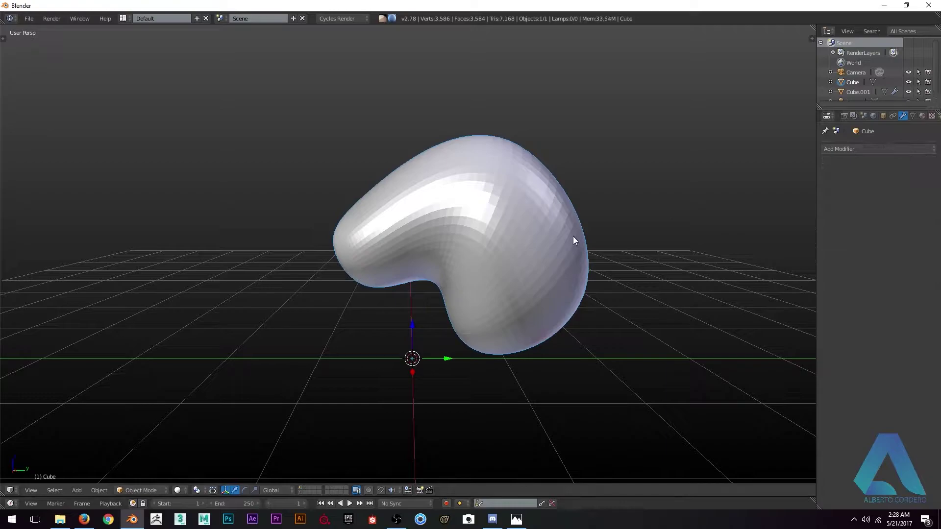
View the subdivided mesh from the right, enter Sculpt Mode and return to Object Mode.
key(KP_3)
scroll(492, 231, up, 2)
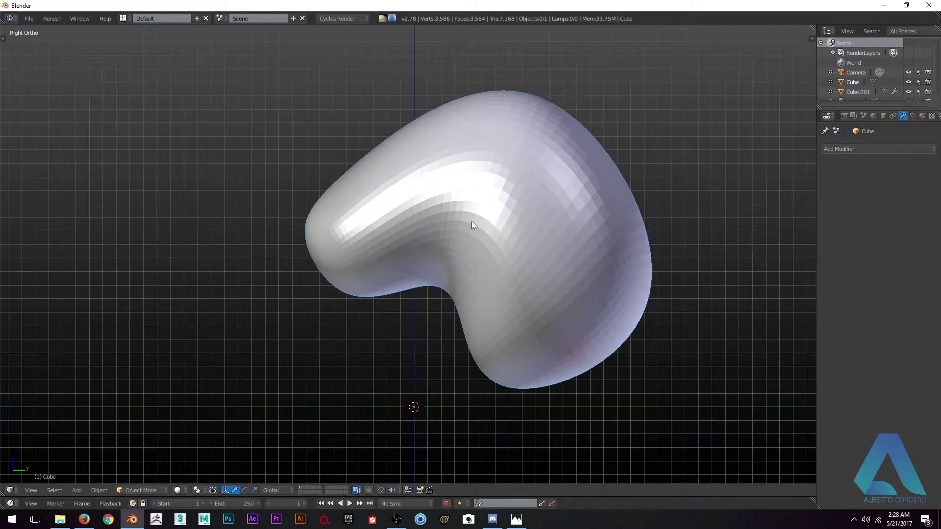
click(140, 490)
click(136, 458)
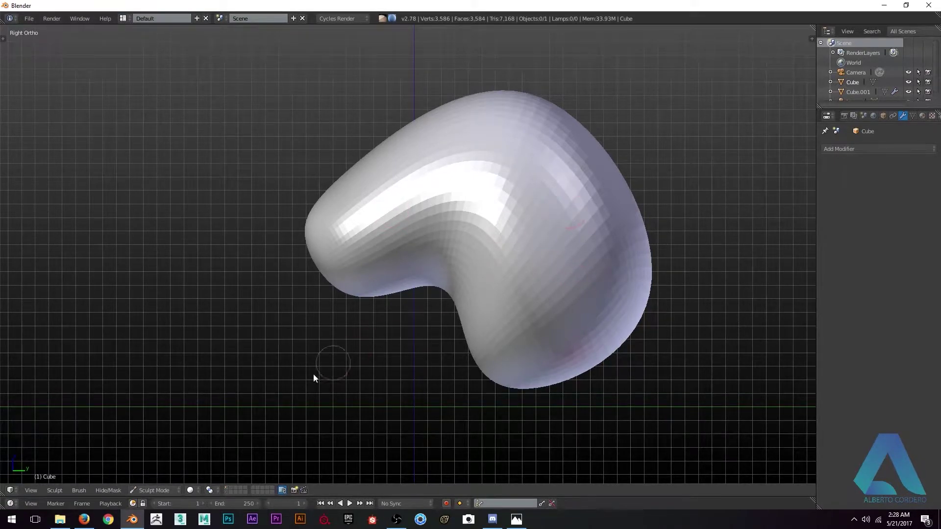
click(156, 491)
click(156, 479)
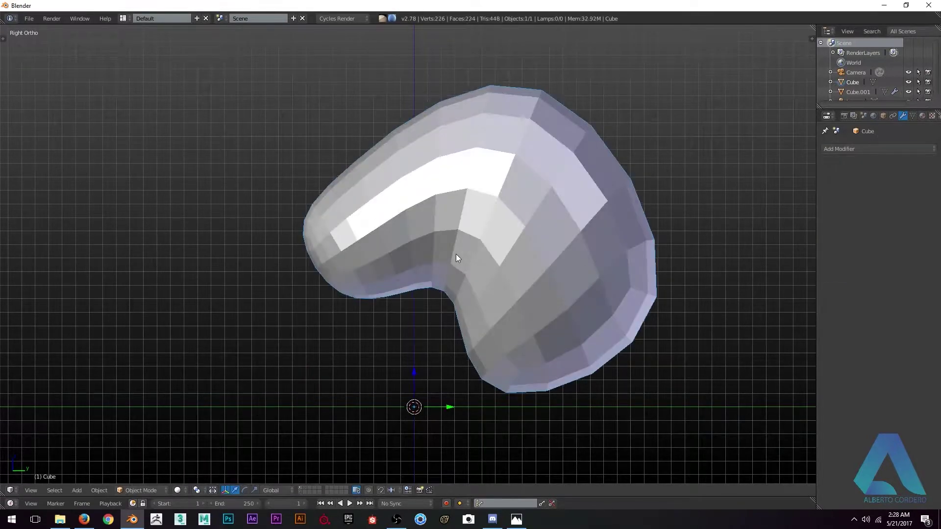
Undo the changes back to the unconverted object with its Skin and Subdivision modifiers.
key(ctrl+z)
key(ctrl+z)
key(ctrl+z)
key(ctrl+z)
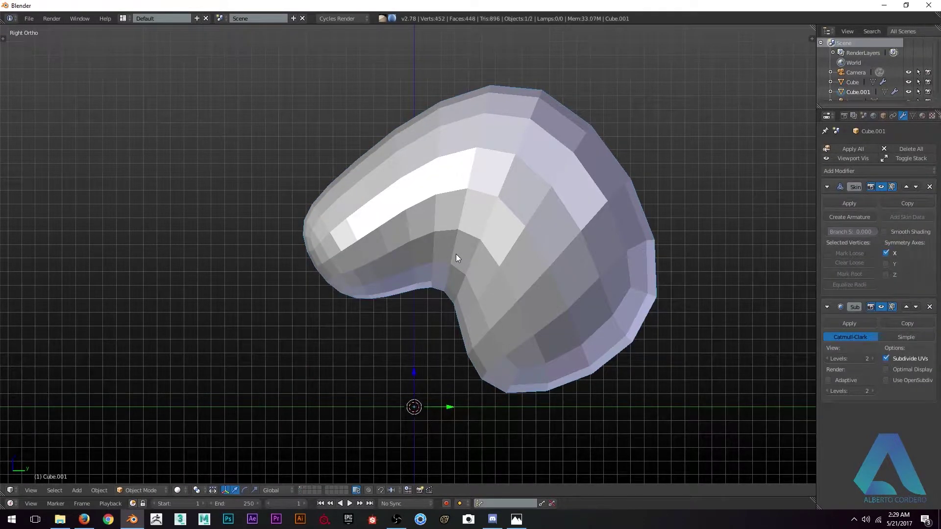
scroll(456, 258, down, 3)
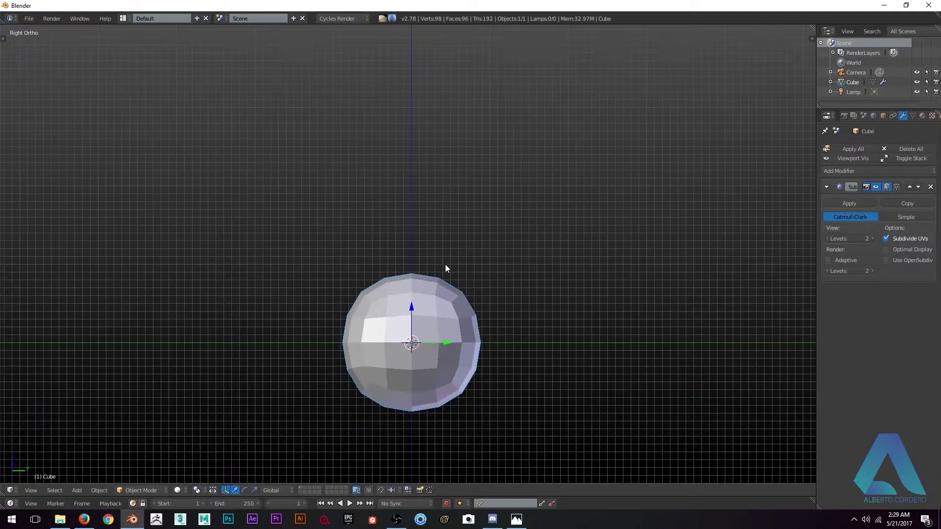
key(ctrl+shift+z)
In Edit Mode, extrude a new side vertex outward from the top vertex of the skin skeleton.
key(Tab)
right_click(463, 195)
middle_drag(463, 195, 525, 218)
key(z)
key(e)
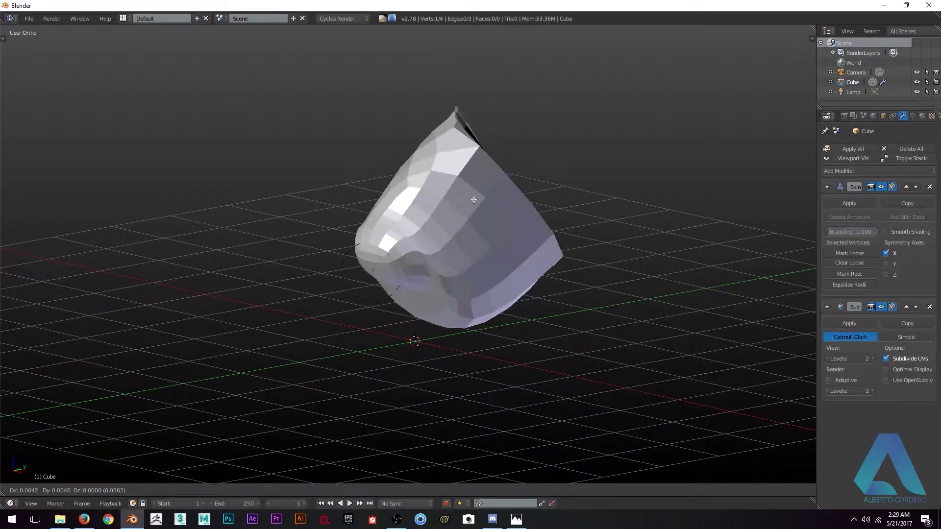
click(553, 219)
Select the bottom vertex of the skeleton and mark it as the skin root.
middle_drag(649, 240, 435, 179)
right_click(435, 178)
middle_drag(452, 260, 520, 354)
right_click(510, 319)
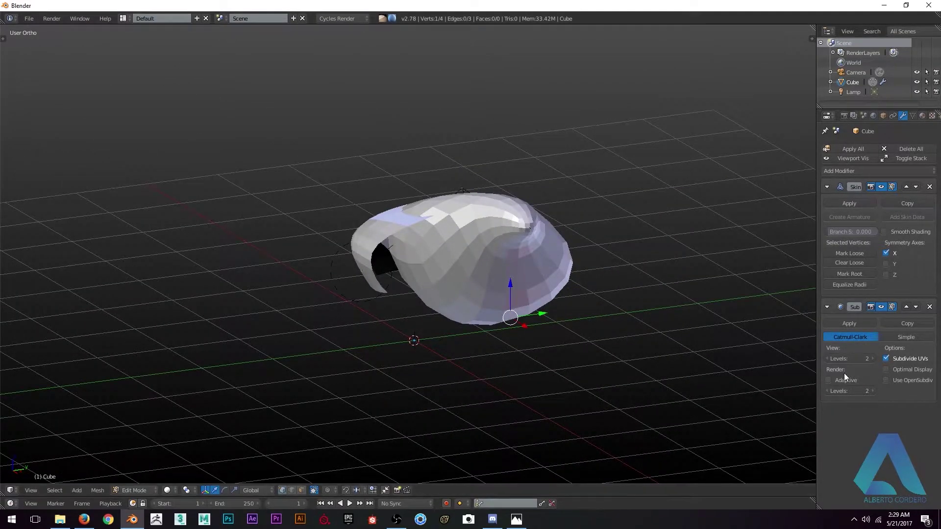
click(863, 275)
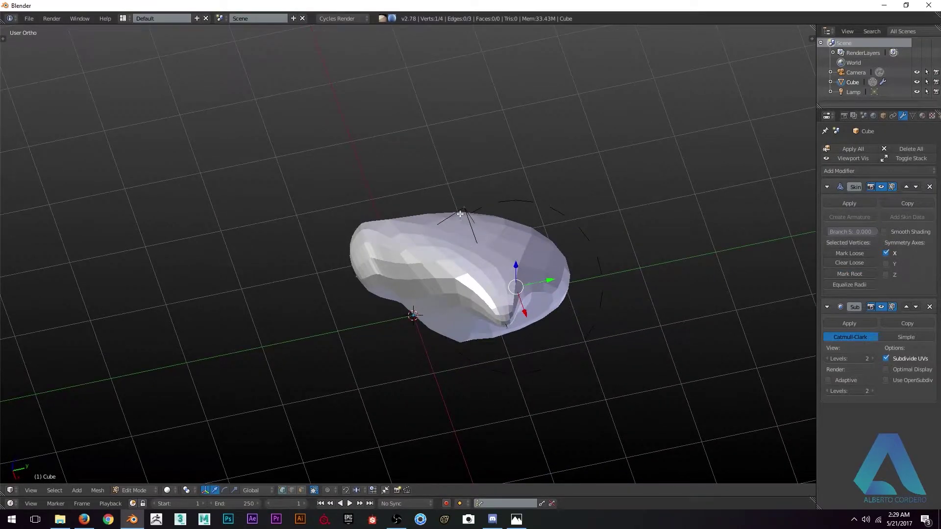
Select the top vertex and add a Mirror modifier on the X axis with Clipping enabled.
right_click(460, 214)
click(836, 171)
click(746, 270)
middle_drag(638, 245, 613, 217)
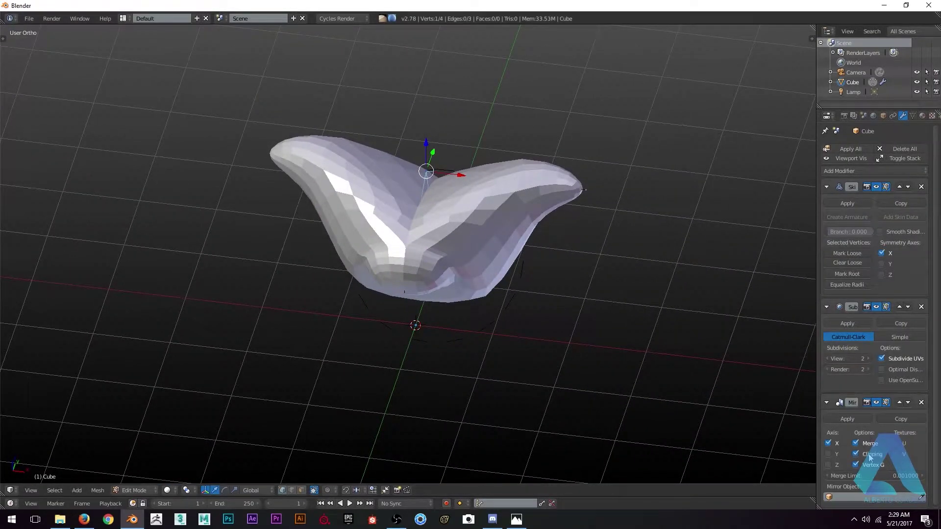
Move the top vertex along X onto the mirror plane and raise it about 0.9 along Z.
key(g)
key(x)
click(443, 172)
mouse_move(443, 172)
middle_down()
mouse_move(427, 227)
mouse_move(443, 186)
middle_up()
key(g)
key(z)
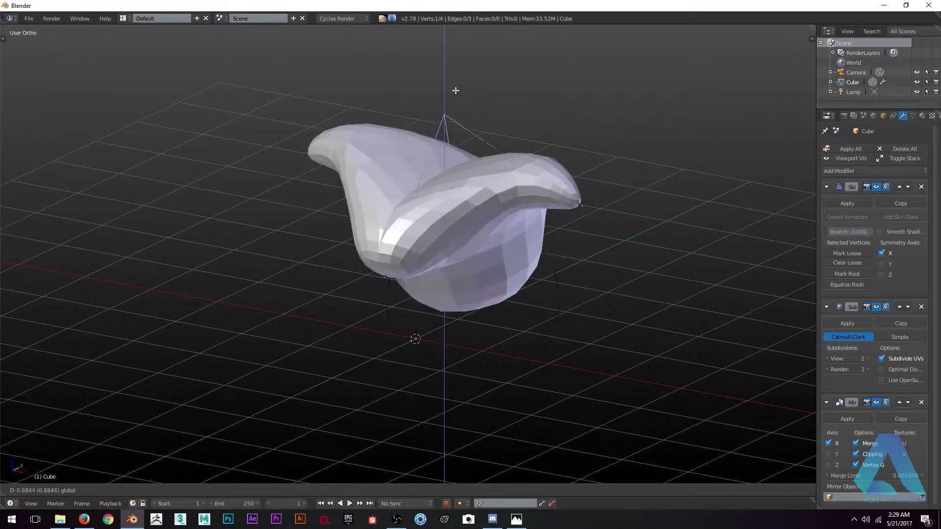
click(446, 96)
Select the front vertex of the form and adjust its height along the Z axis.
middle_drag(446, 97, 441, 162)
key(z)
right_click(371, 264)
key(z)
middle_drag(371, 263, 379, 230)
key(g)
key(z)
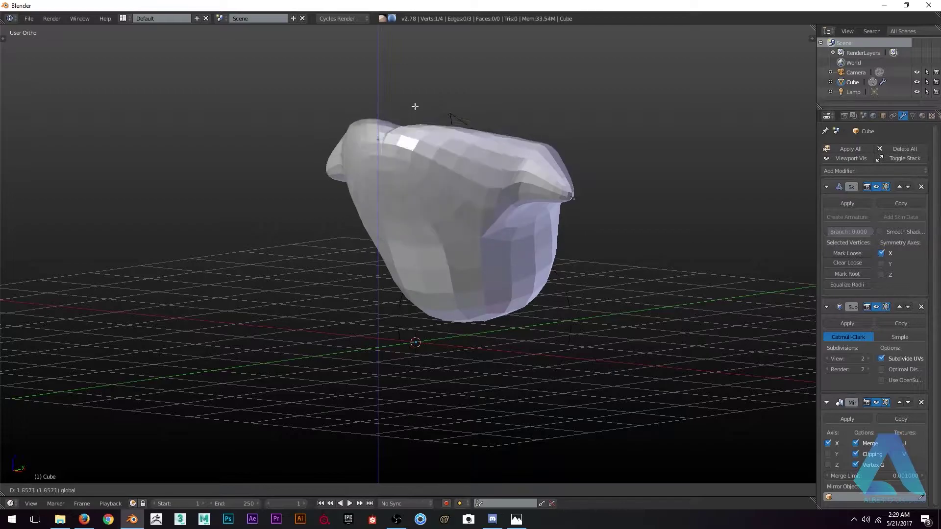
click(380, 248)
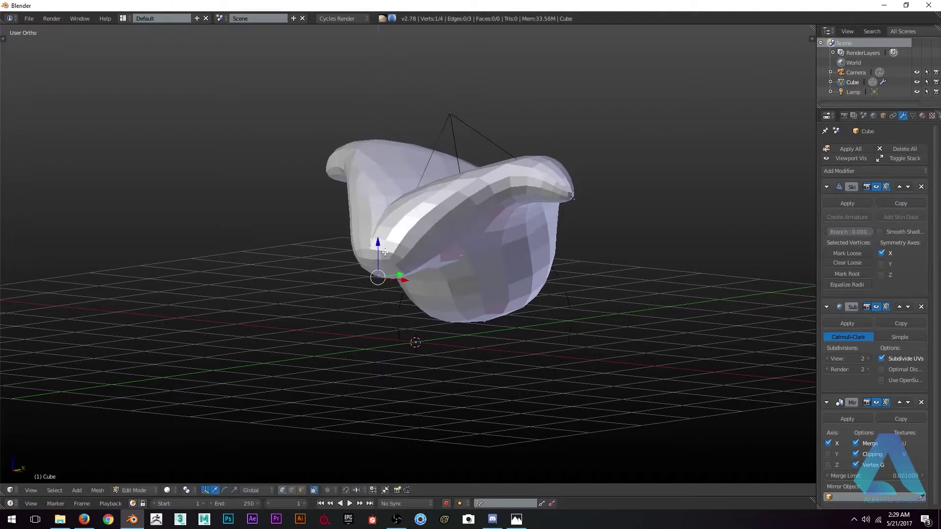
Place the Mirror modifier first in the stack, above Skin, and move the side vertex farther toward the rear.
click(900, 402)
click(900, 307)
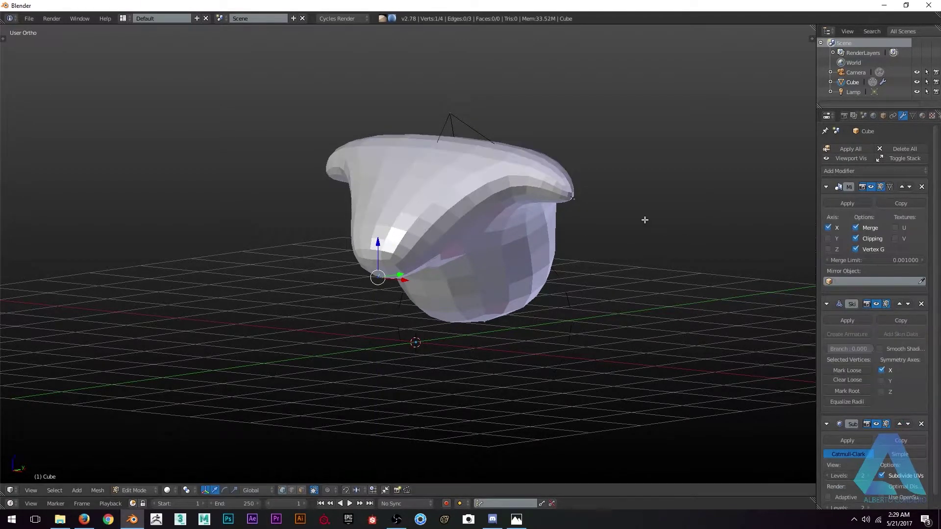
middle_drag(642, 216, 491, 175)
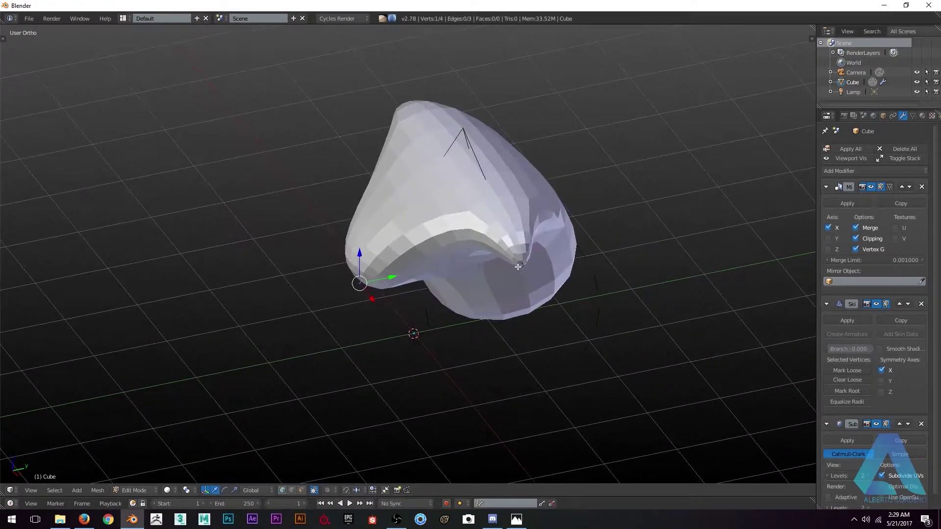
key(g)
click(630, 203)
Select the top vertex and the outer side vertex and subdivide the edge between them.
key(z)
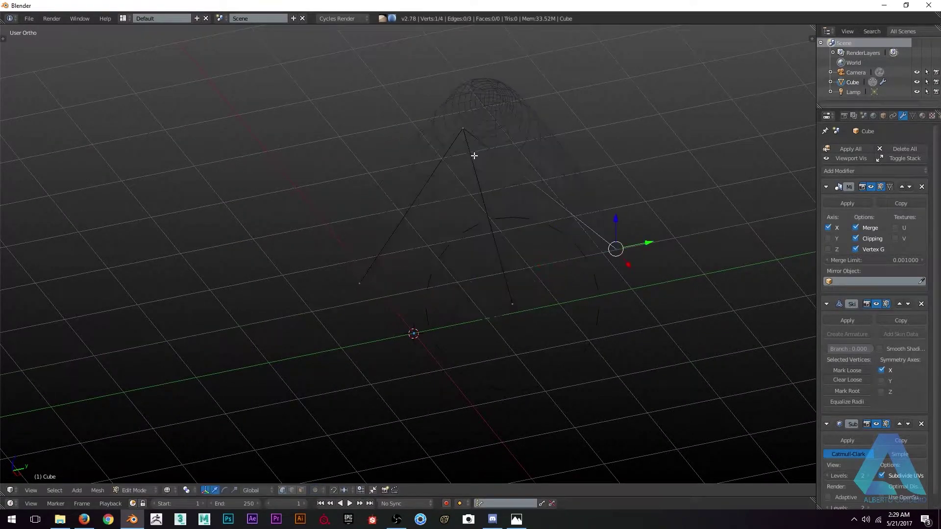
right_click(482, 126)
key(z)
key(z)
right_click(616, 249)
shift+right_click(464, 133)
key(z)
key(shift+s)
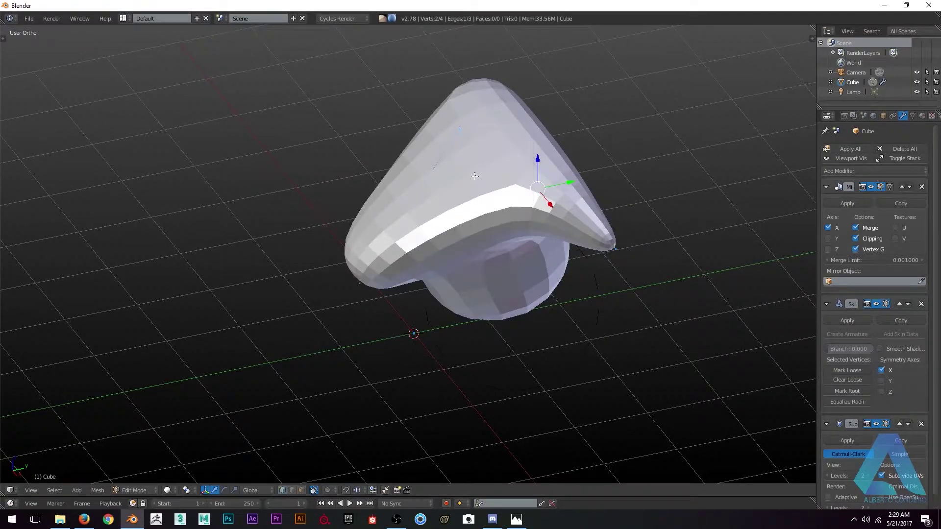
key(w)
click(436, 85)
Raise the tip vertex of the side branch along the Z axis.
key(z)
key(z)
key(g)
key(z)
click(540, 182)
middle_drag(540, 182, 473, 159)
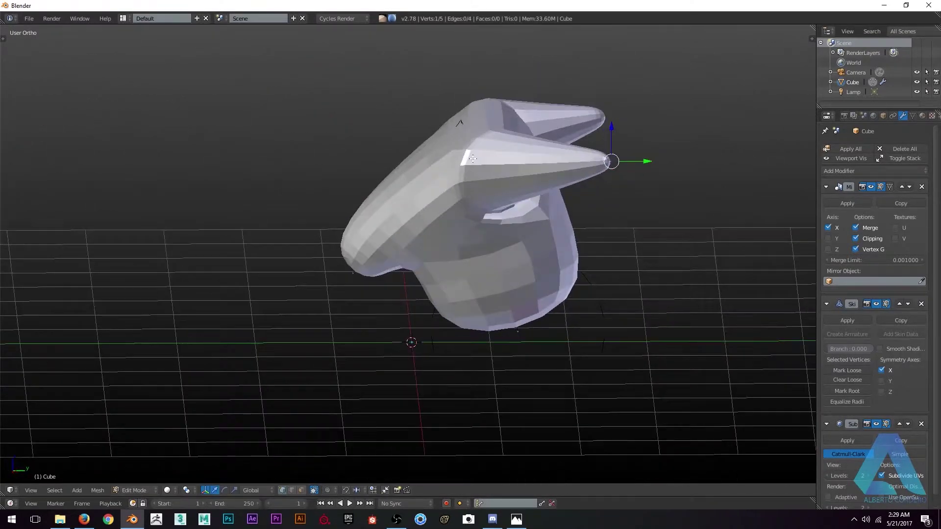
From the right view, subdivide the edge between the top vertex and the front vertex.
key(KP_3)
key(z)
key(z)
key(z)
key(w)
click(463, 181)
Move the new middle vertex of the front part upward and enlarge its skin radius.
right_click(394, 205)
key(g)
key(z)
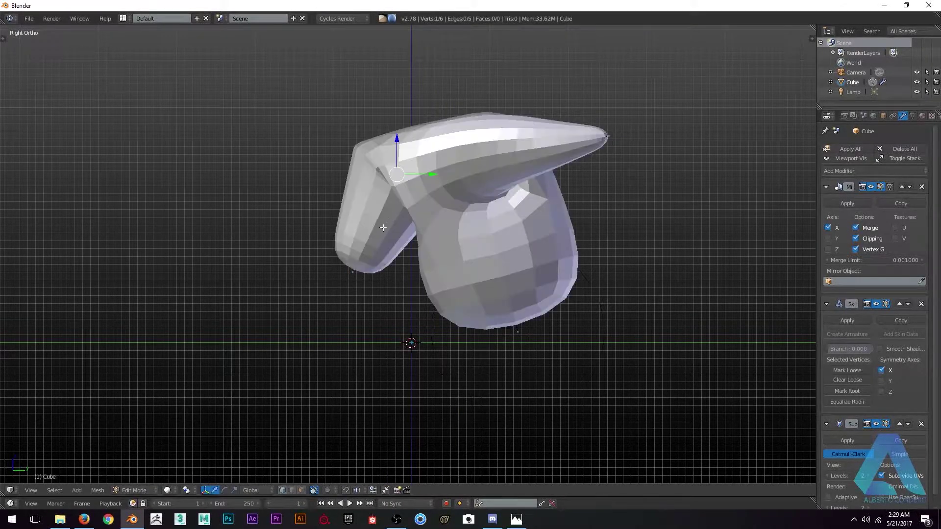
key(ctrl+a)
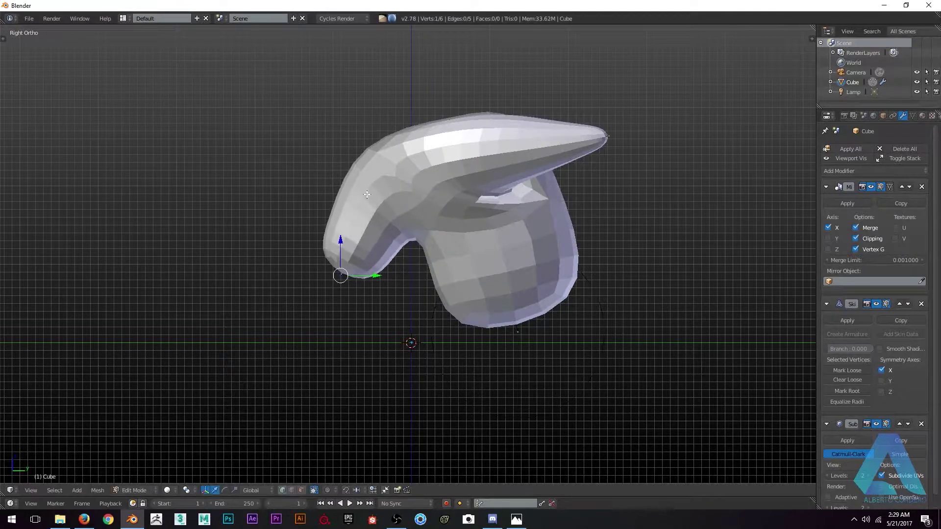
Select the top centre vertex and nudge it along the Z axis.
middle_drag(360, 173, 422, 147)
key(z)
right_click(460, 116)
key(z)
key(e)
key(z)
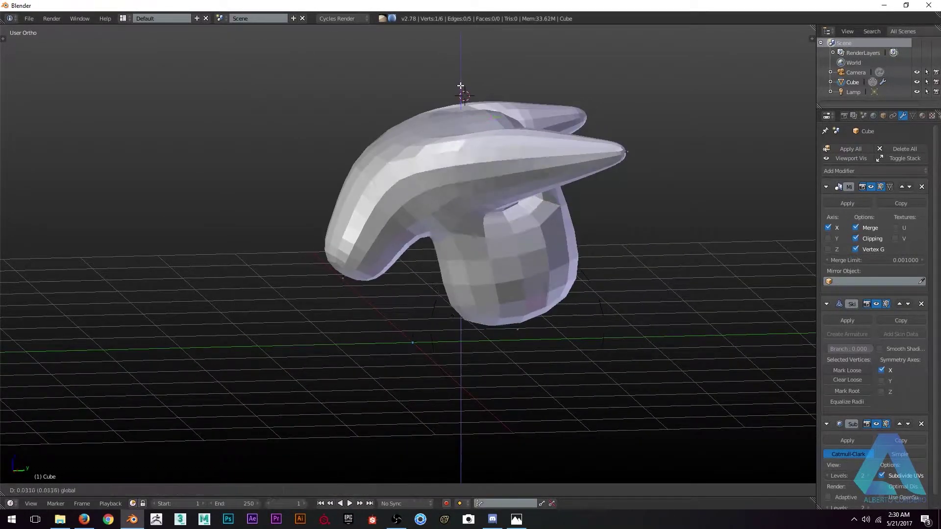
Select the vertex at the bend of the side branch and move it along the Y axis.
middle_drag(451, 113, 579, 111)
key(z)
right_click(520, 154)
key(z)
middle_drag(522, 154, 525, 145)
key(g)
key(y)
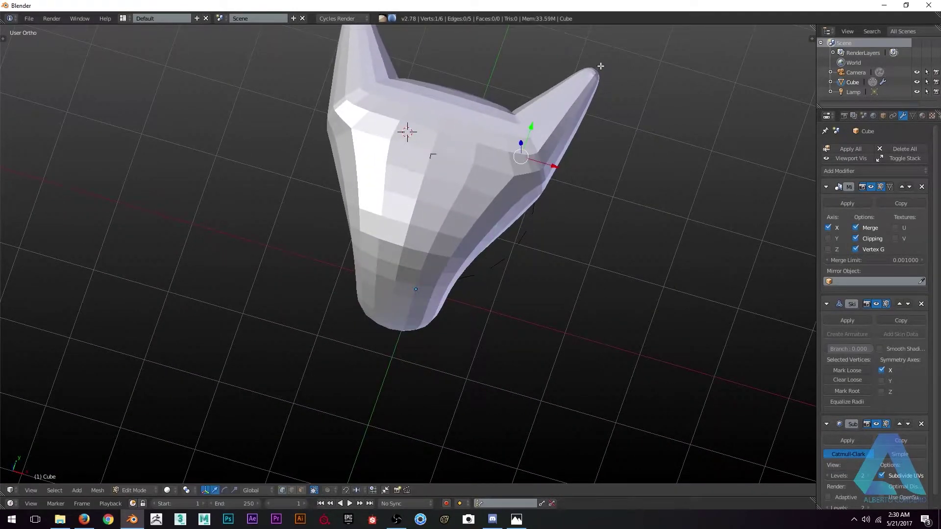
Pull the side branch's tip vertex forward, outward and down, and enlarge its skin radius.
key(y)
key(y)
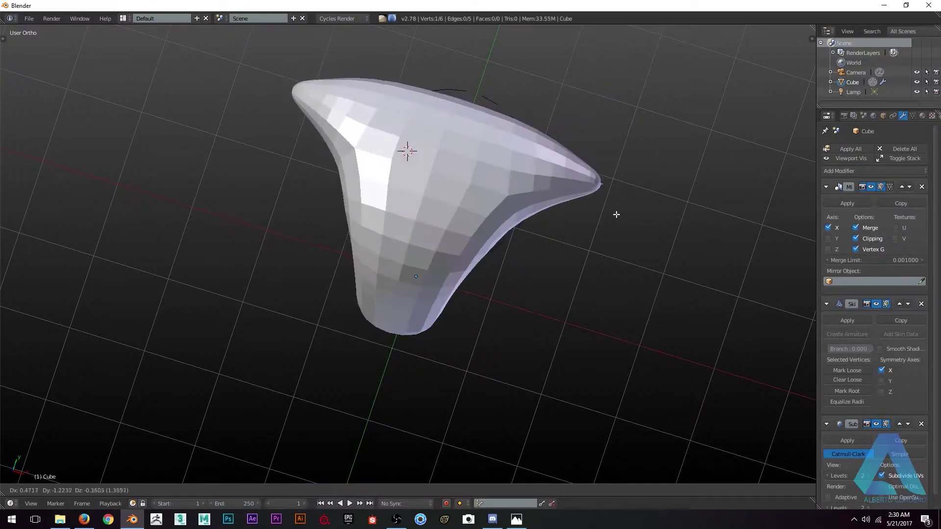
click(595, 198)
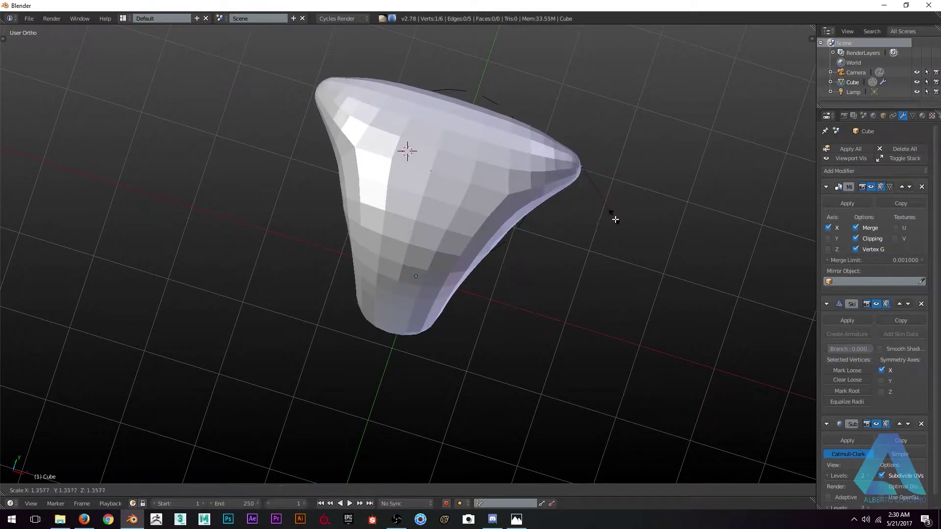
Raise the front vertex about 0.2 along the Z axis.
mouse_move(608, 236)
middle_down()
mouse_move(414, 148)
mouse_move(342, 269)
middle_up()
key(z)
key(z)
key(g)
key(z)
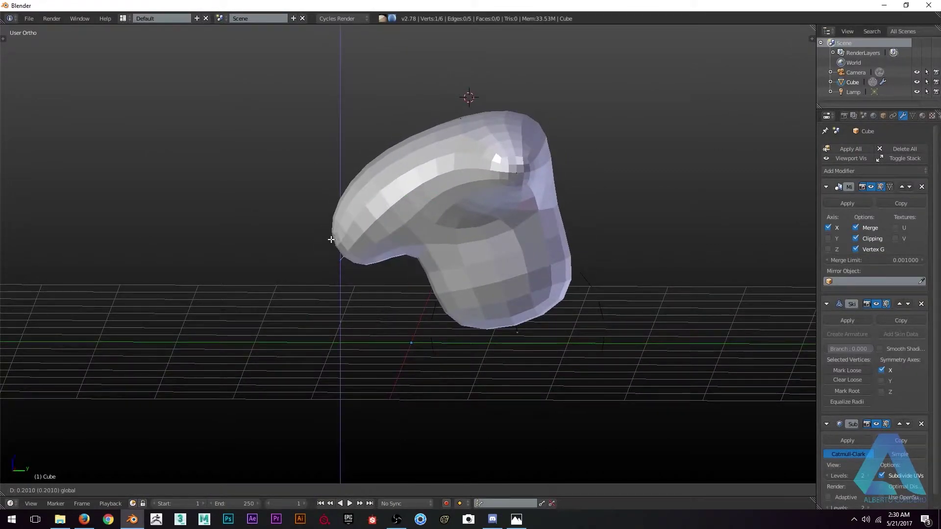
click(331, 240)
Select the top and bottom vertices and subdivide the edge between them.
key(z)
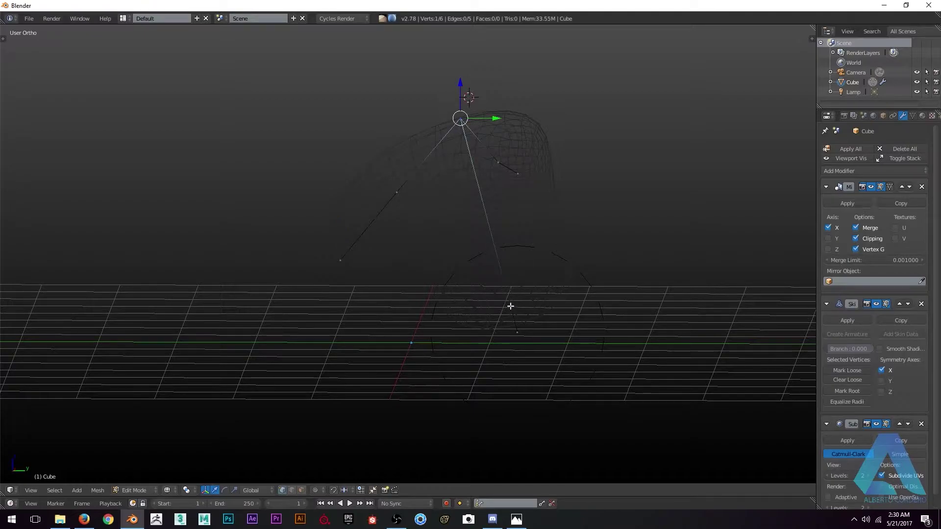
shift+right_click(517, 333)
key(shift+s)
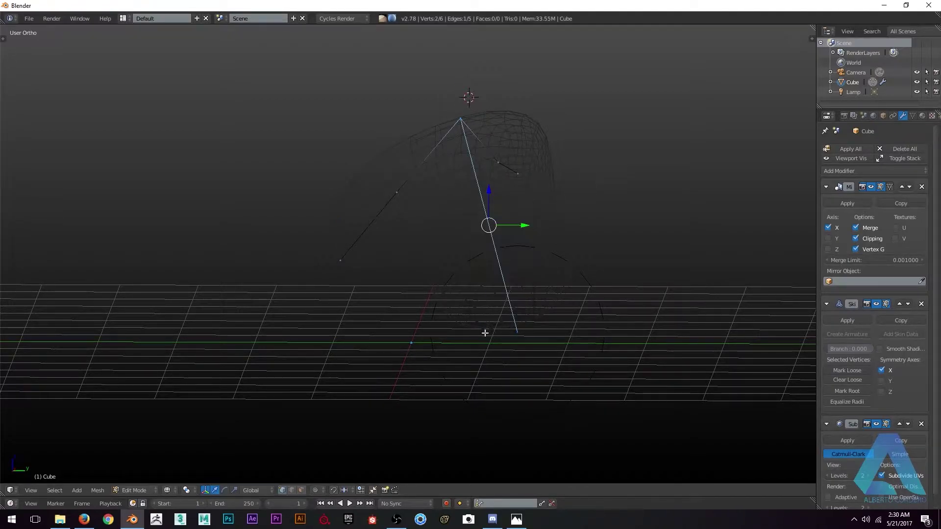
key(w)
click(465, 205)
Move the new vertex between the top and bottom about 0.23 toward the rear along the Y axis.
key(z)
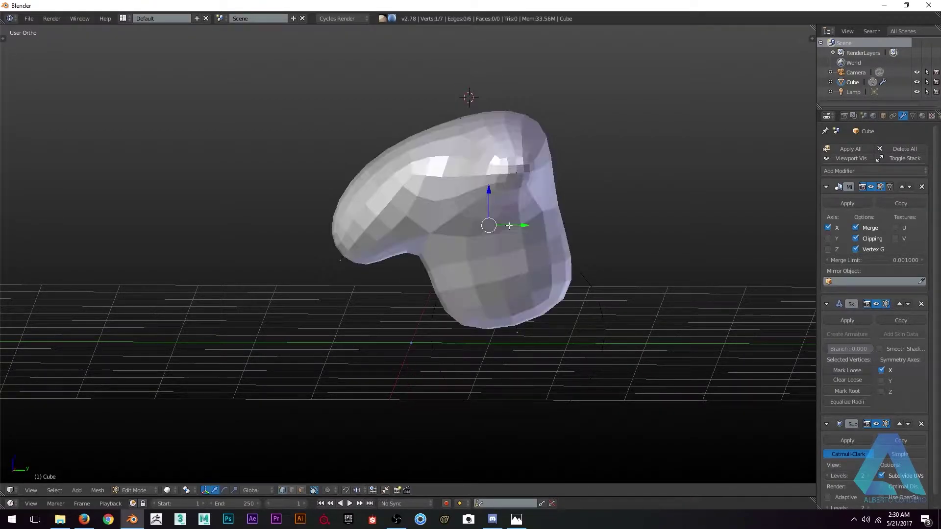
key(g)
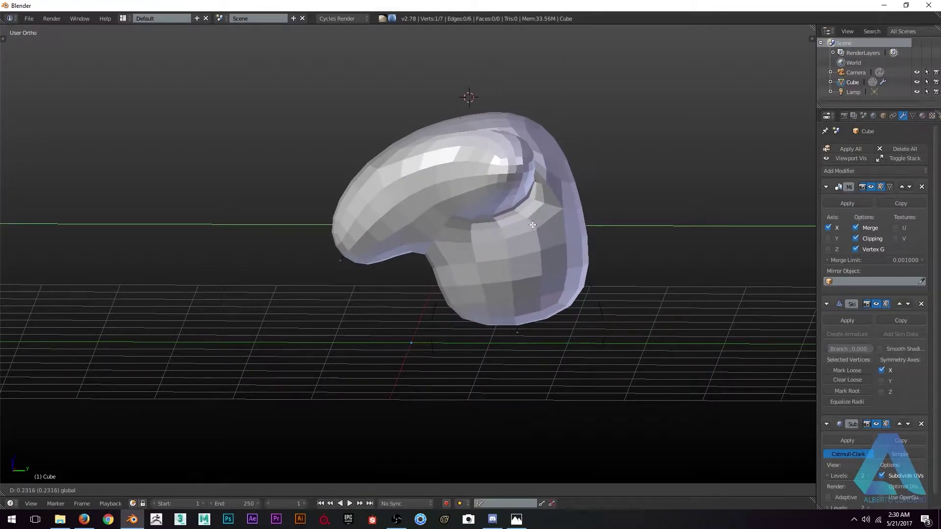
click(533, 225)
middle_drag(533, 225, 582, 237)
Select the tip vertex of the side branch and move it outward and back to form a horn.
key(z)
key(z)
key(g)
right_click(544, 263)
key(ctrl+space)
drag(591, 231, 643, 149)
middle_drag(643, 149, 631, 219)
In top orthographic view, extrude the horn tip vertex about 1.06 backward and scale up the horn's skin radius.
key(KP_7)
key(KP_5)
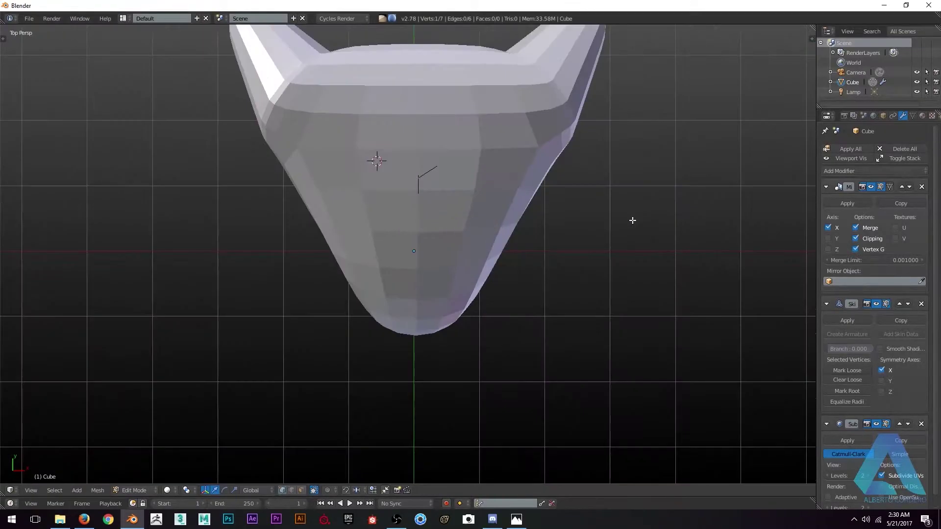
key(KP_5)
shift+middle_drag(626, 214, 588, 276)
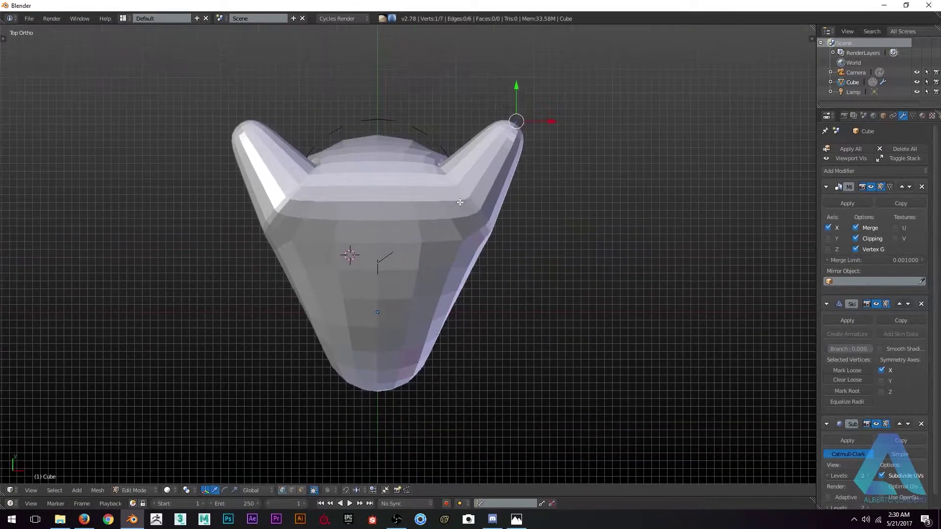
key(g)
key(e)
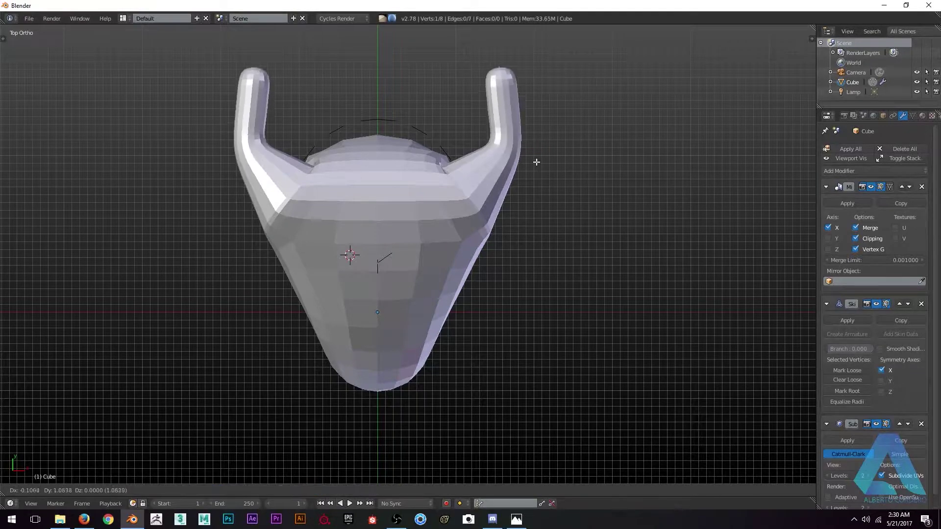
key(ctrl+a)
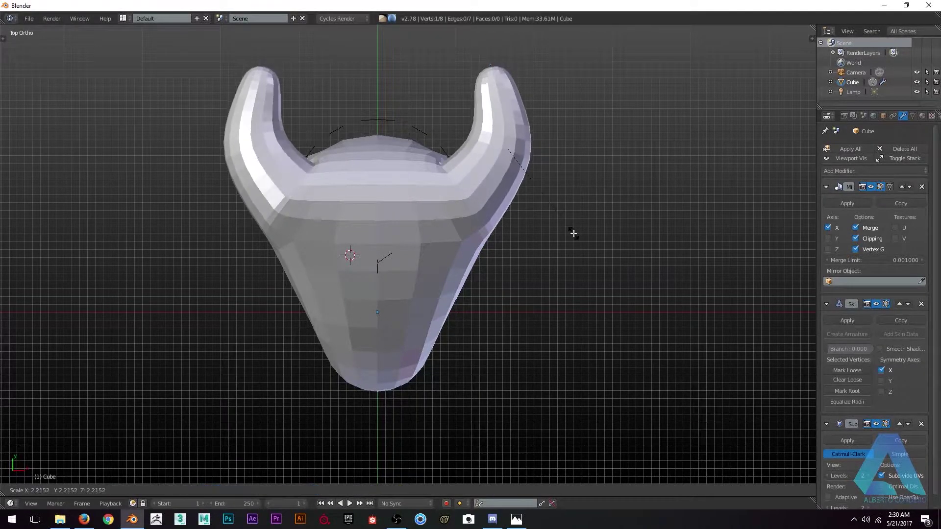
click(548, 206)
Extrude another segment from the horn's end vertex, extending it backward and slightly outward.
shift+scroll(510, 195, up, 3)
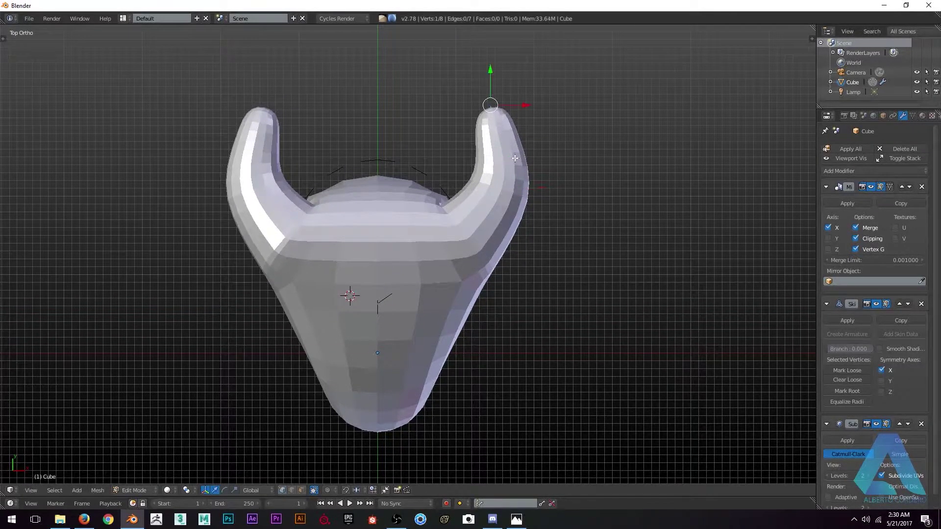
key(e)
click(544, 136)
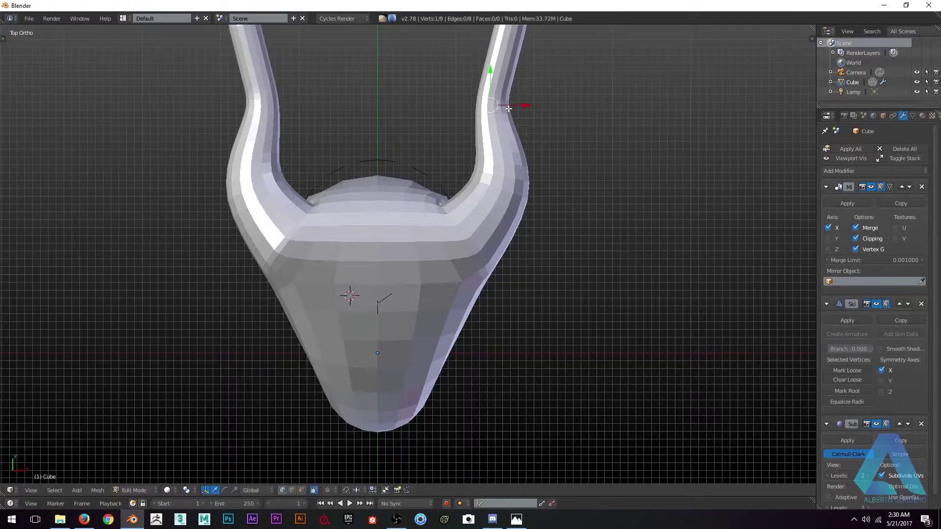
In the right side view, raise the two middle horn joints to arch the horn upward.
scroll(540, 174, down, 3)
middle_drag(540, 174, 434, 142)
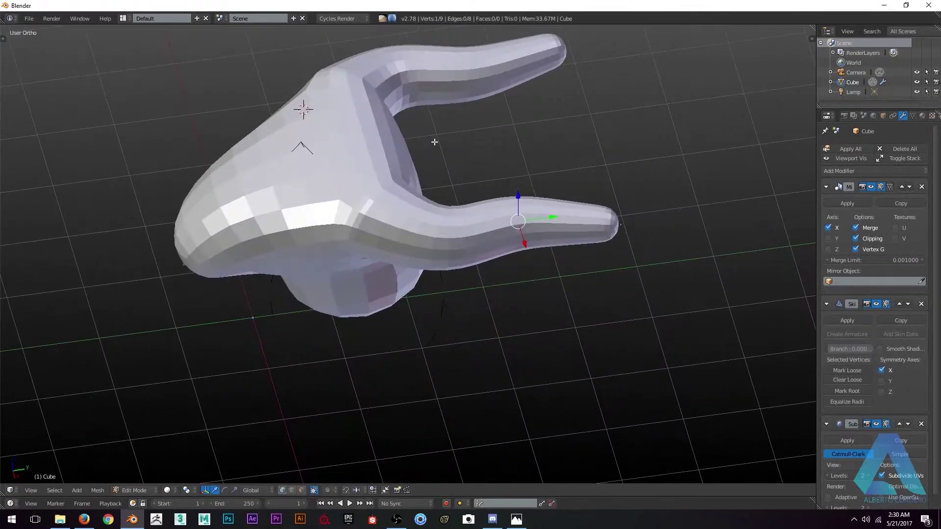
key(KP_3)
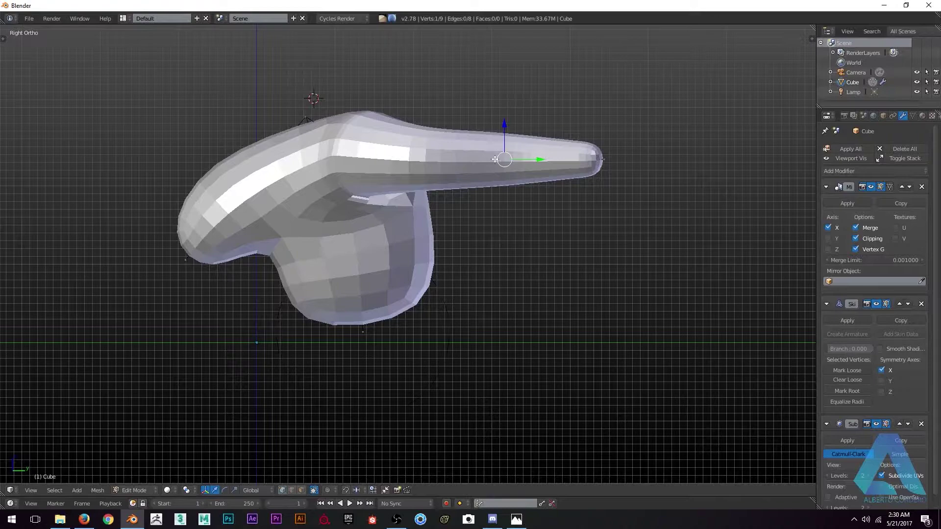
key(g)
click(495, 96)
key(g)
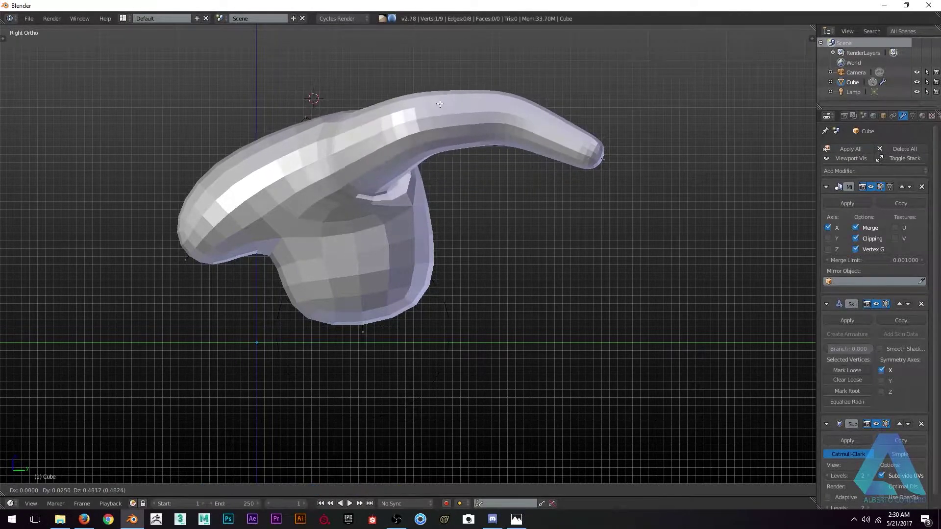
click(498, 104)
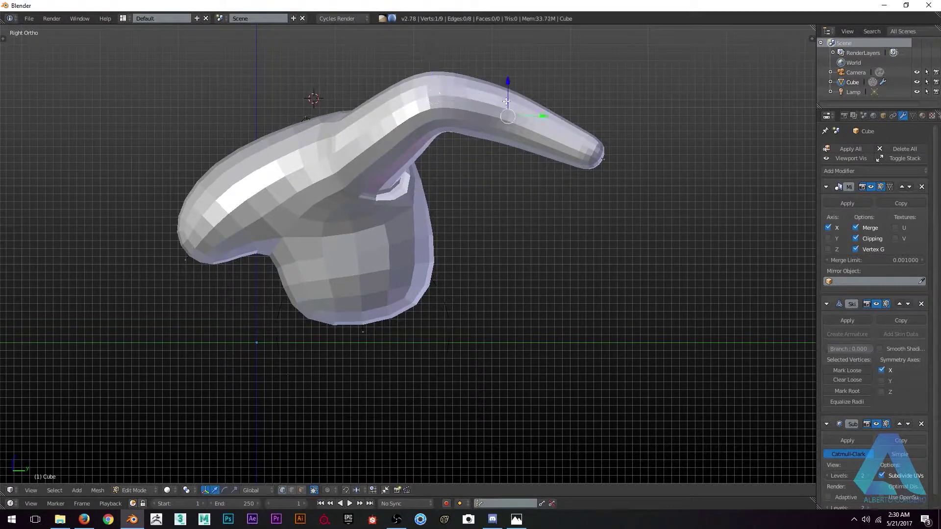
Move the horn tip down and backward in the side view and adjust its sideways position.
key(g)
click(637, 206)
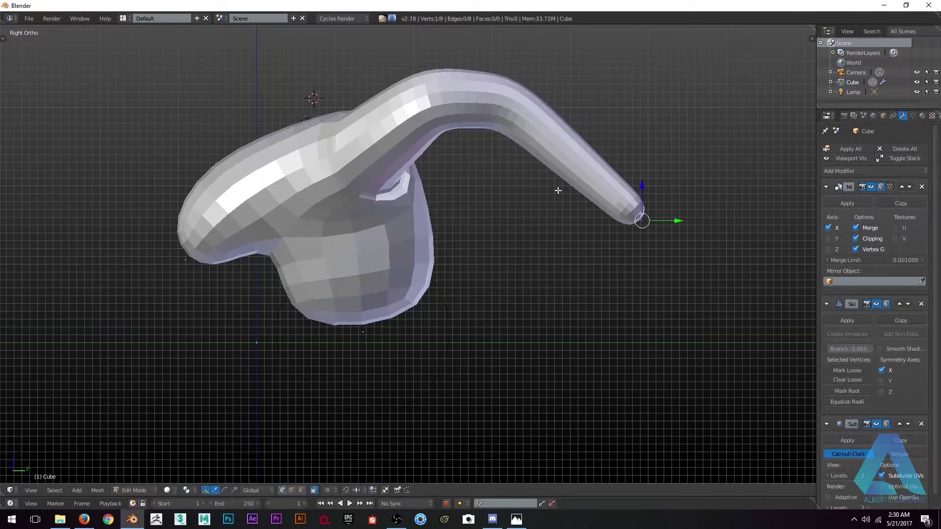
middle_drag(557, 191, 631, 273)
key(g)
click(666, 133)
Reposition the horn's middle joints, shifting them sideways along the X axis to smooth its curve.
middle_drag(667, 133, 512, 185)
key(g)
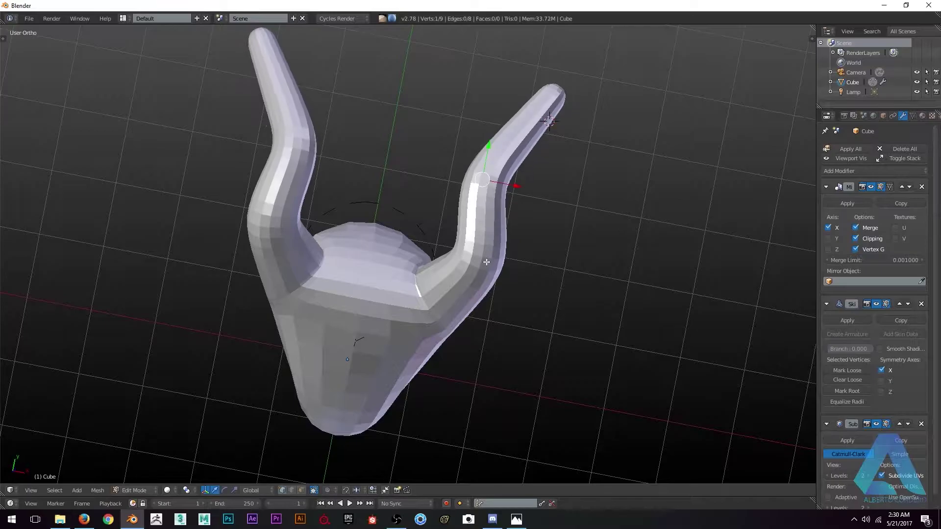
click(444, 250)
middle_drag(443, 250, 520, 228)
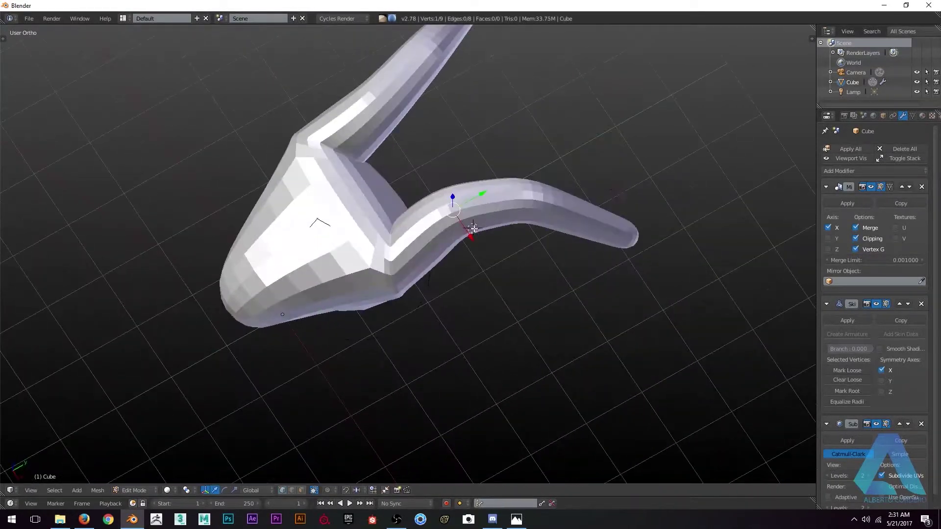
drag(473, 230, 484, 263)
middle_drag(485, 255, 359, 217)
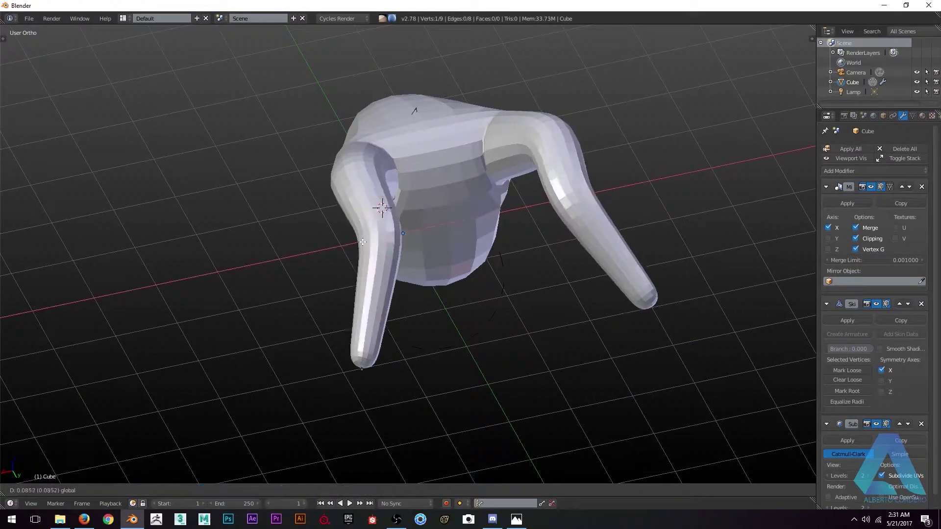
click(346, 378)
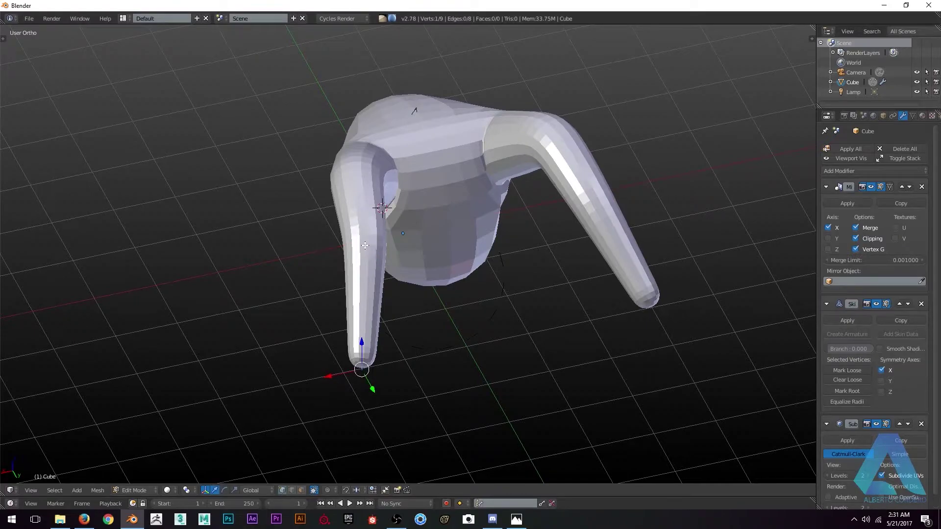
key(w)
key(z)
middle_drag(368, 249, 357, 260)
shift+right_click(353, 256)
key(z)
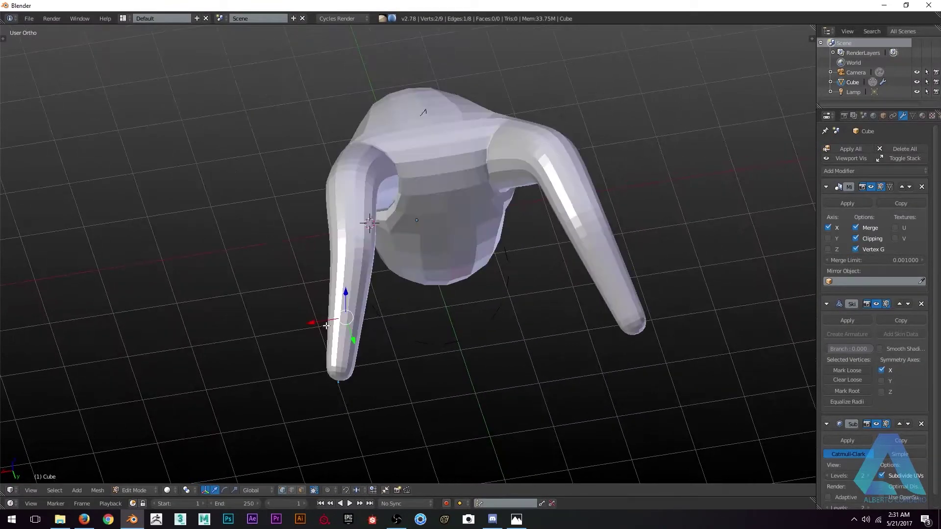
middle_drag(343, 314, 442, 185)
In the right side view, lower the neck's bottom vertex along the Z axis and move it backward.
key(Tab)
key(KP_3)
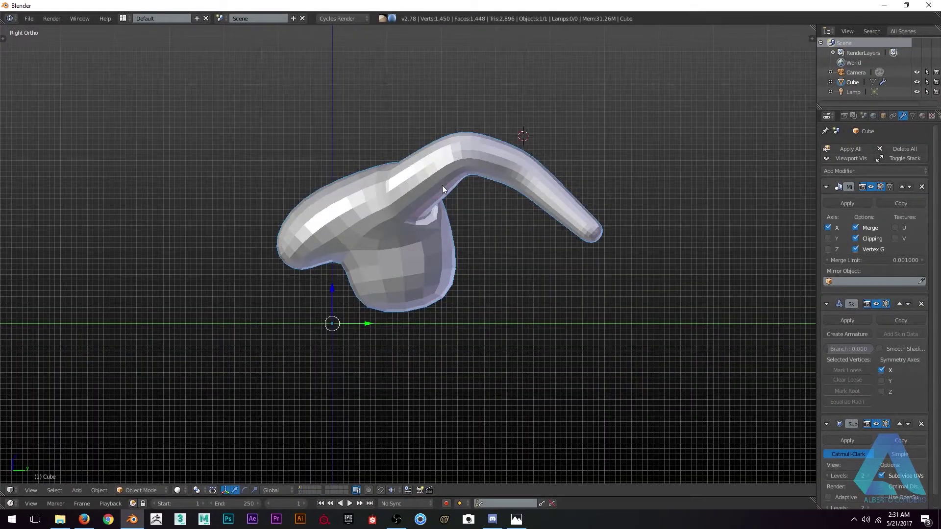
key(Tab)
right_click(405, 314)
key(g)
key(z)
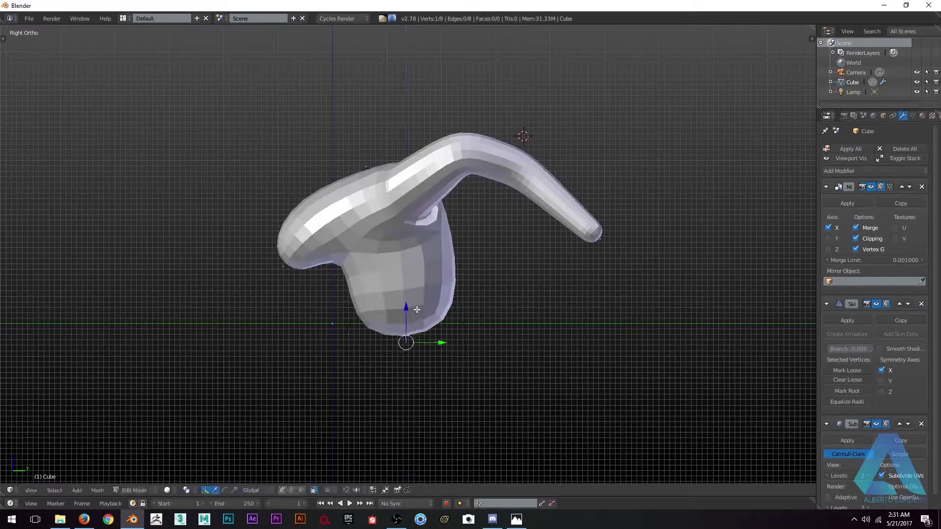
key(g)
key(Escape)
key(g)
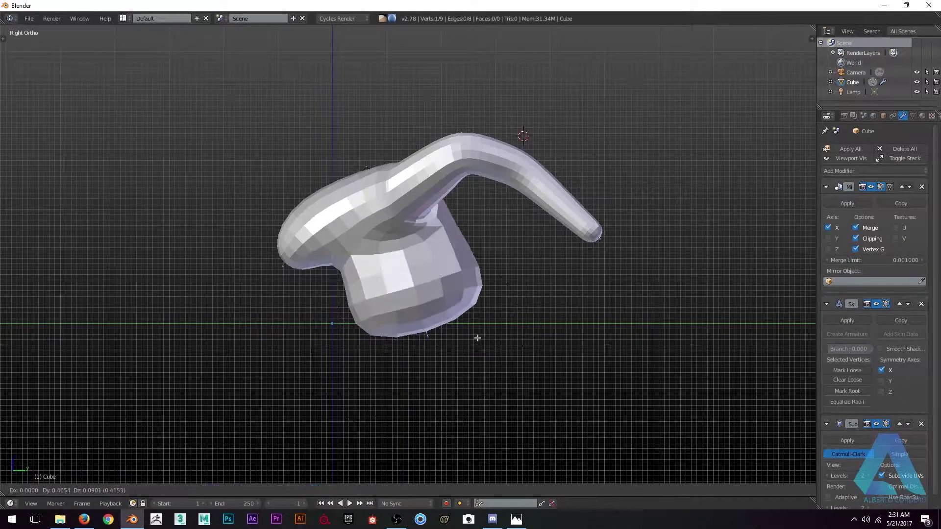
key(Escape)
Move the snout tip vertex slightly forward and down, and reposition and thicken the middle snout vertex.
key(z)
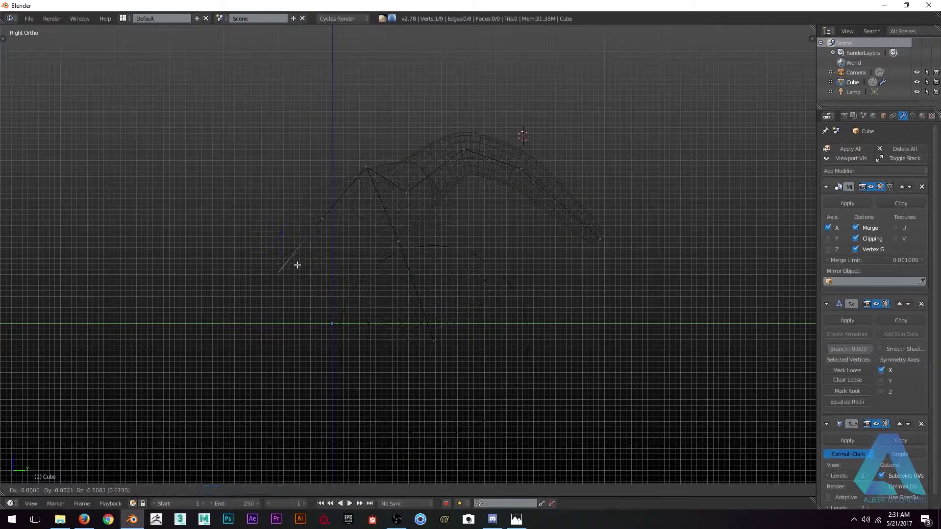
right_click(316, 218)
key(z)
key(s)
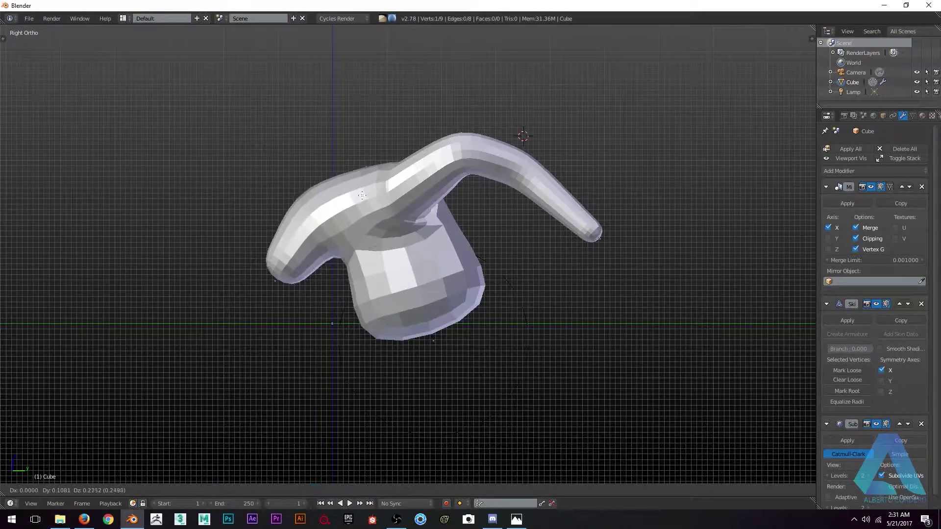
key(Escape)
key(s)
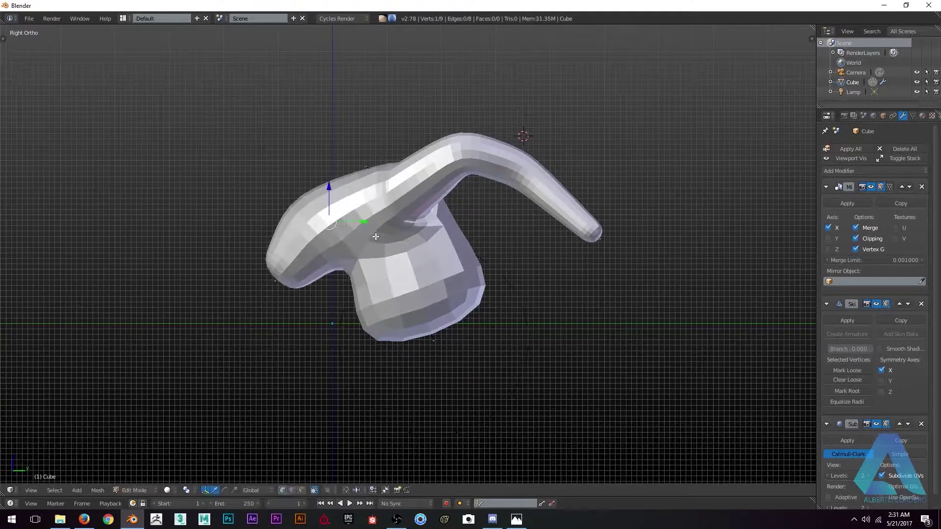
click(418, 233)
Raise the vertex at the horn's base about 0.1 along the Z axis.
key(z)
scroll(388, 168, up, 1)
key(z)
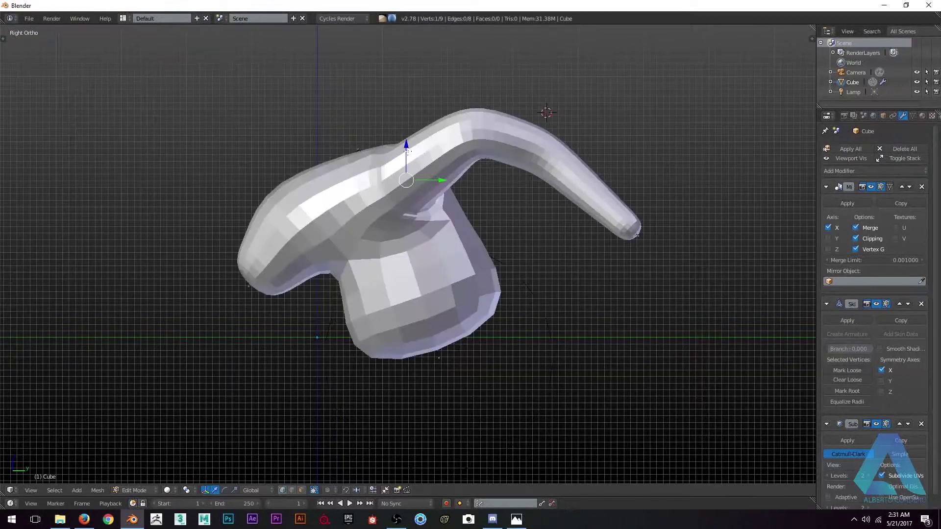
key(g)
key(z)
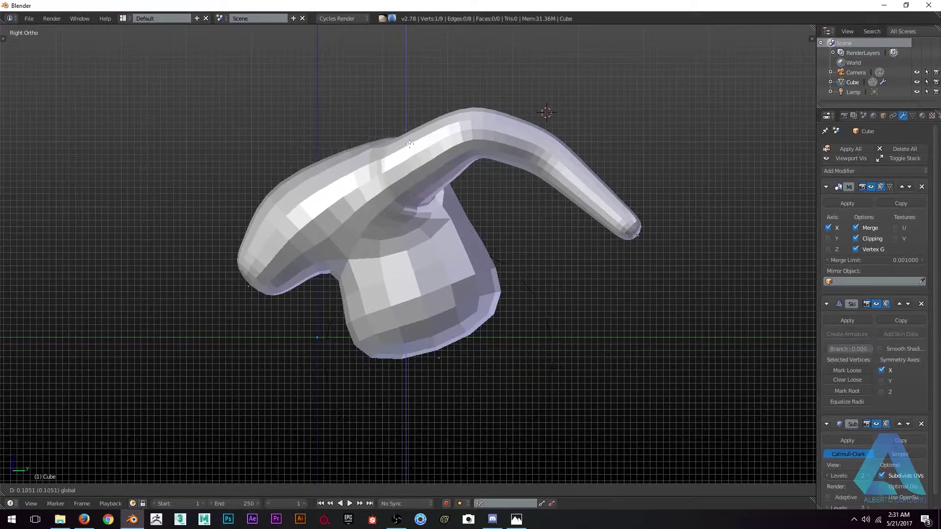
click(410, 143)
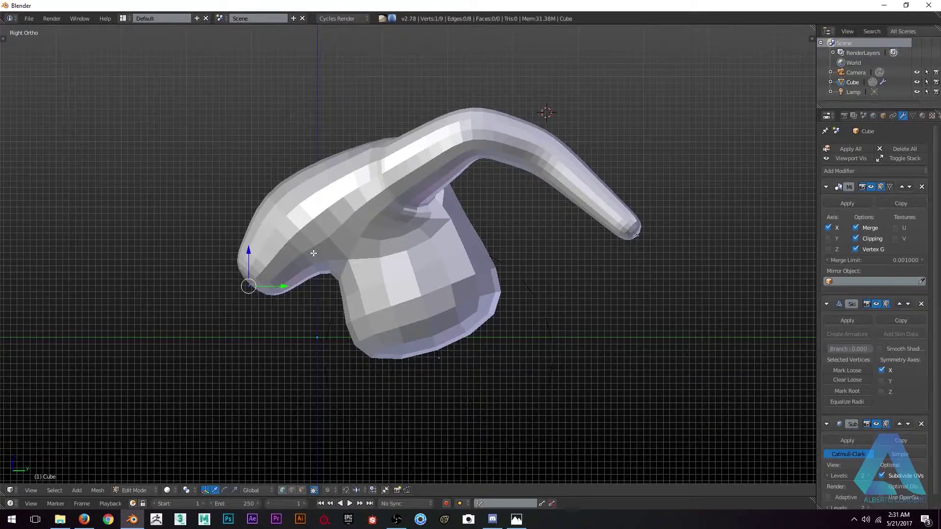
Refine the horn's taper by shifting the outer middle joint slightly and scaling the skin radius at its joints.
key(s)
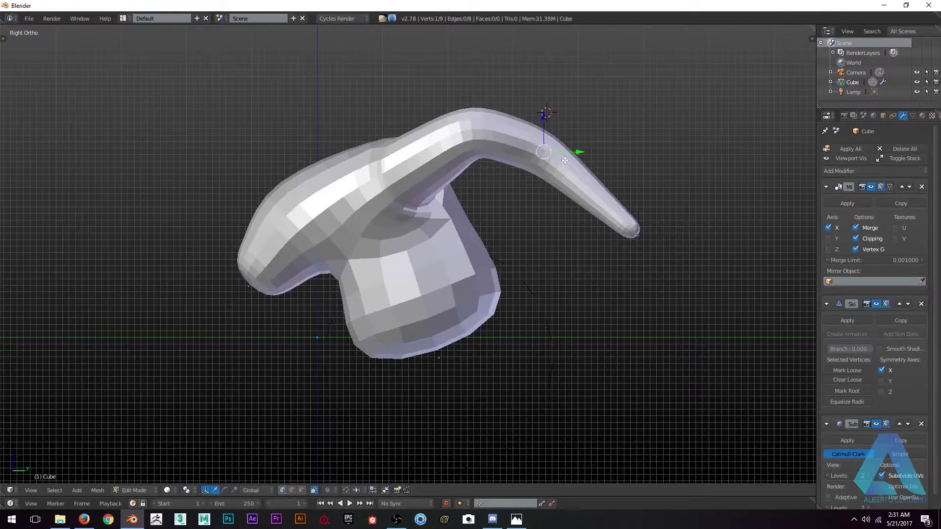
scroll(576, 165, up, 2)
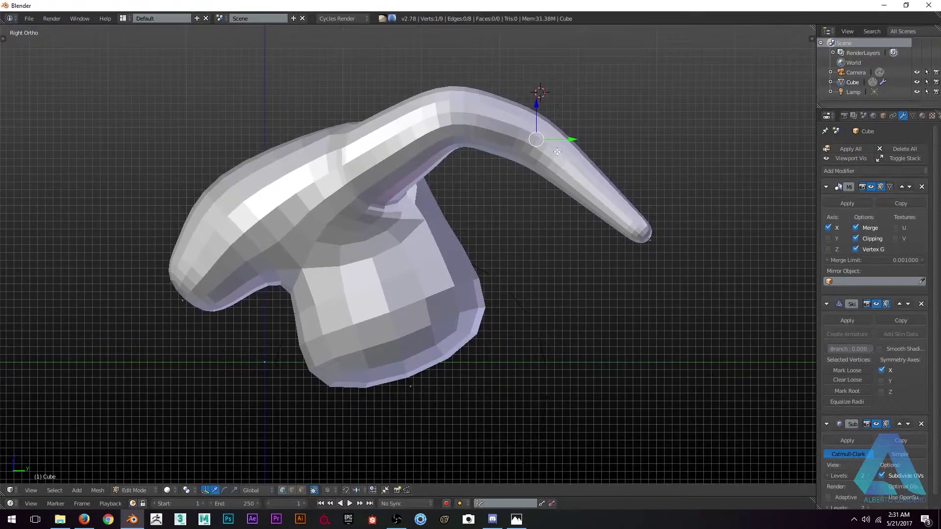
key(g)
click(564, 159)
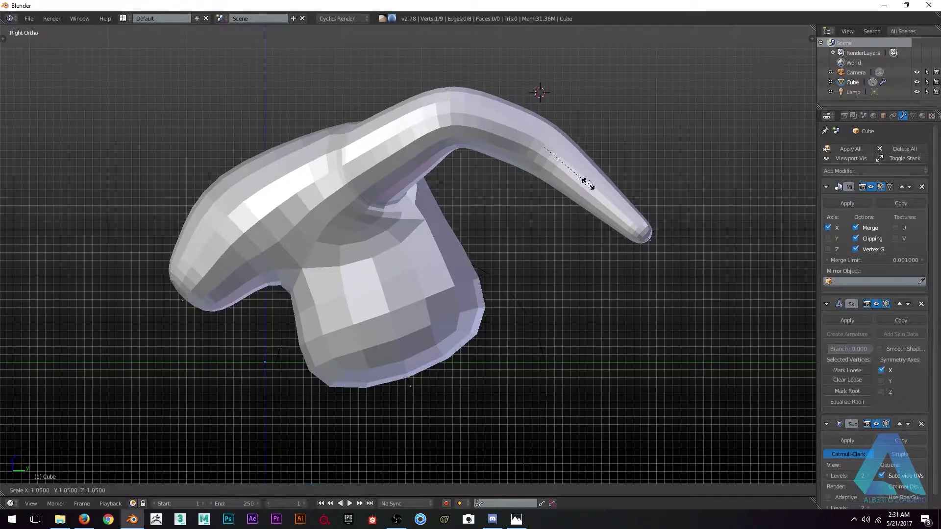
key(s)
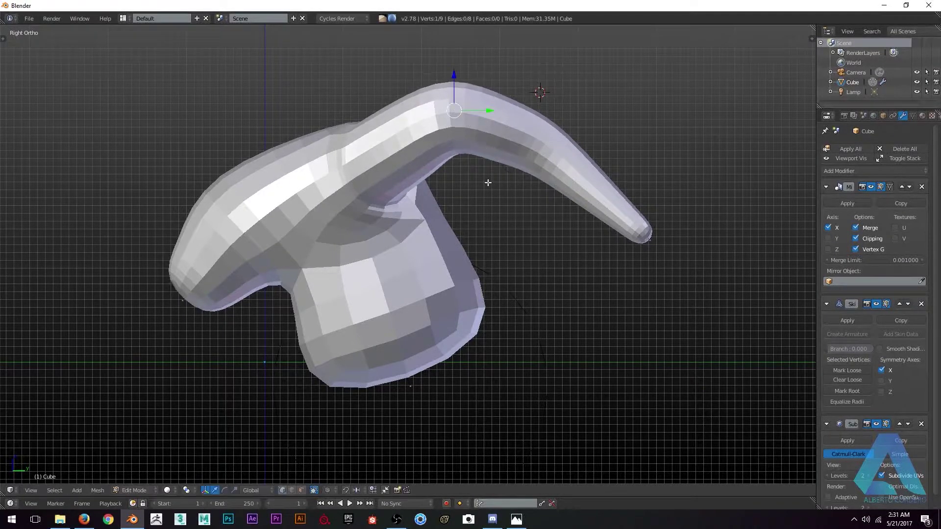
Leave Edit Mode, duplicate the head object in place and move one copy to another layer as a backup.
middle_drag(433, 175, 382, 245)
key(Tab)
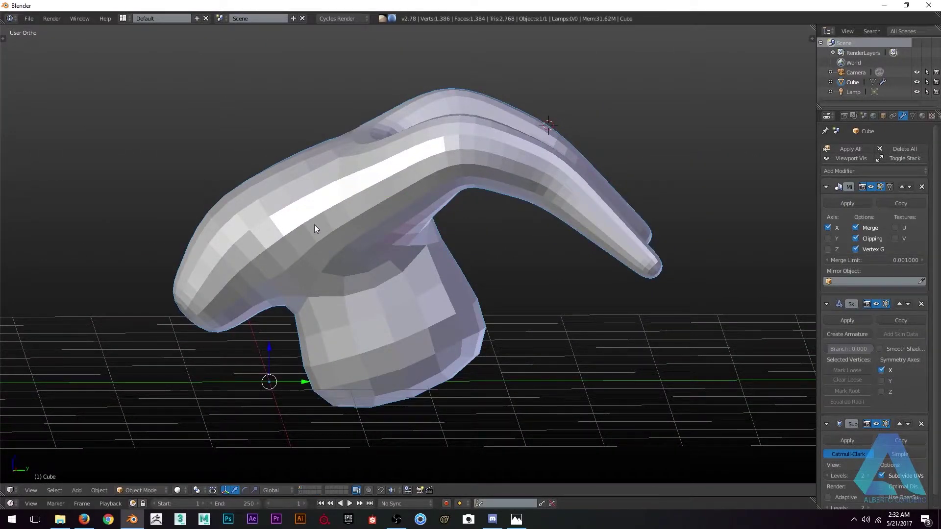
key(shift+d)
right_click(437, 188)
key(m)
click(528, 206)
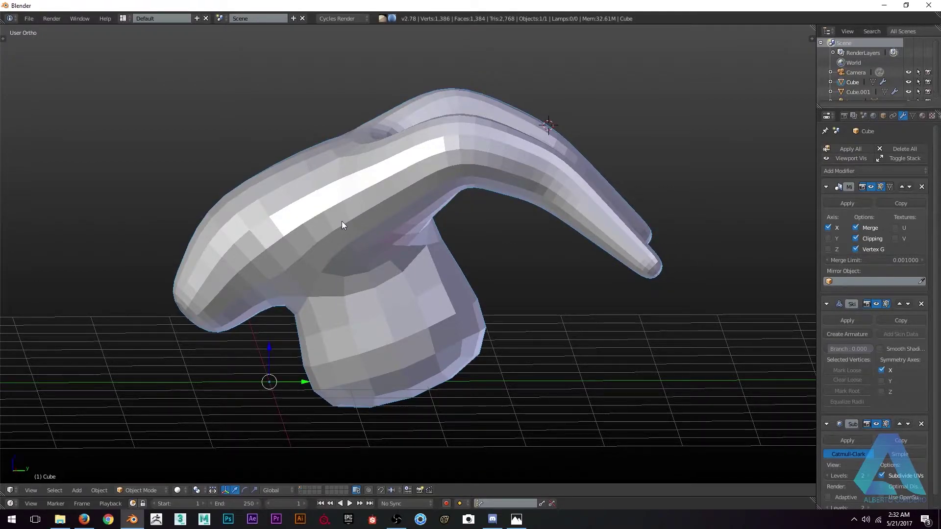
Convert the remaining head object to a mesh and check its vertices in the right side wireframe view.
key(alt+c)
click(336, 223)
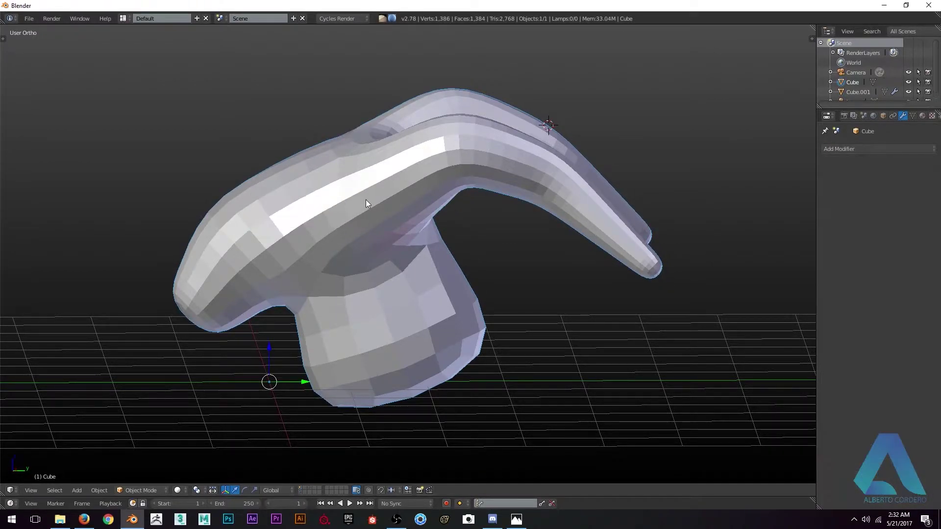
key(Tab)
middle_drag(287, 184, 322, 231)
key(a)
key(KP_3)
key(z)
shift+middle_drag(271, 199, 312, 190)
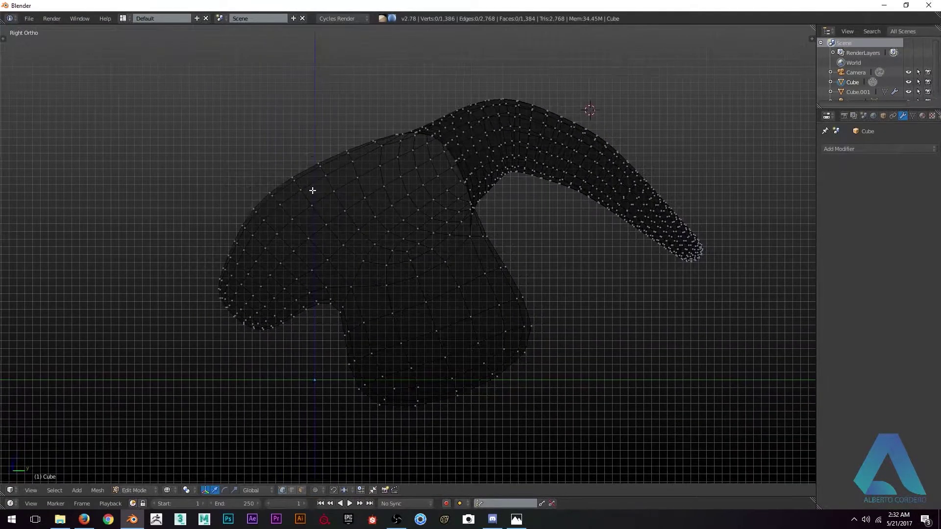
Leave Edit Mode and switch the converted head mesh to Sculpt Mode.
key(Tab)
click(155, 476)
key(a)
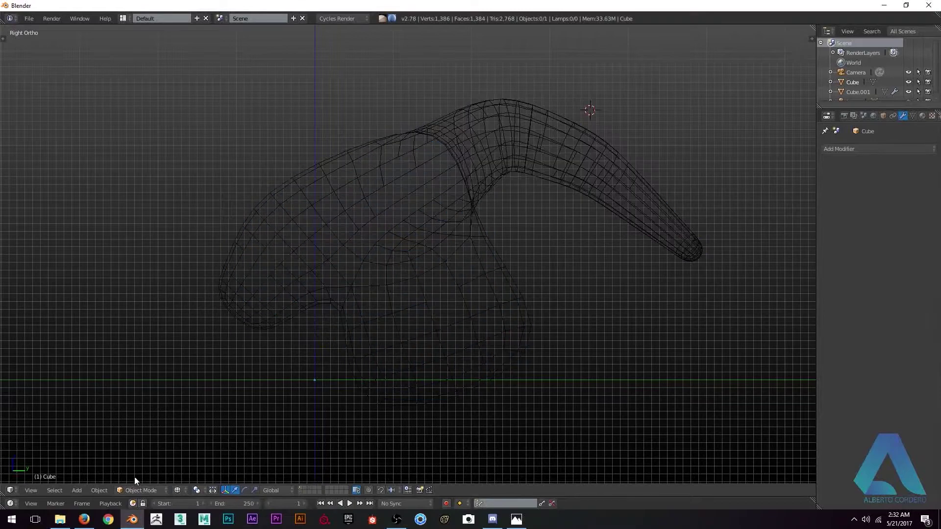
click(142, 457)
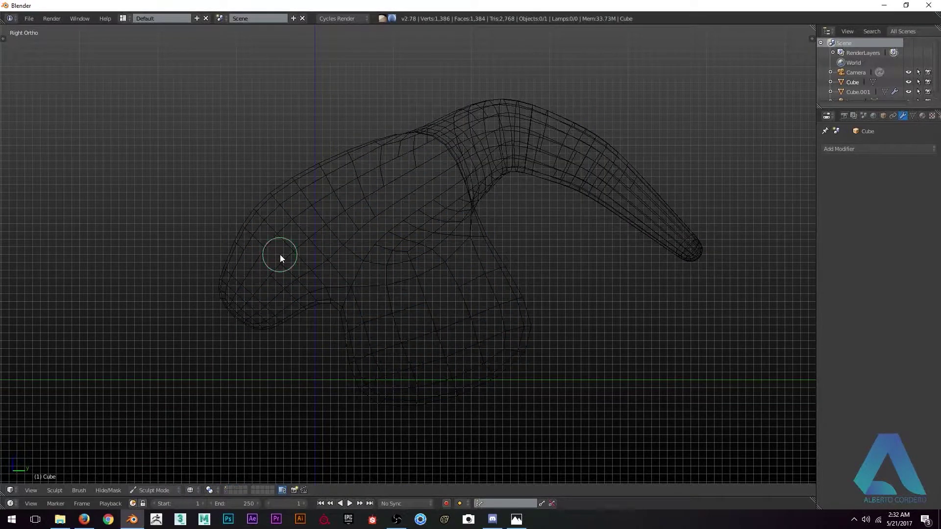
Maximize the 3D viewport and enlarge the sculpt brush until it covers most of the cranium in side view.
key(t)
key(t)
key(ctrl+space)
key(f)
click(451, 222)
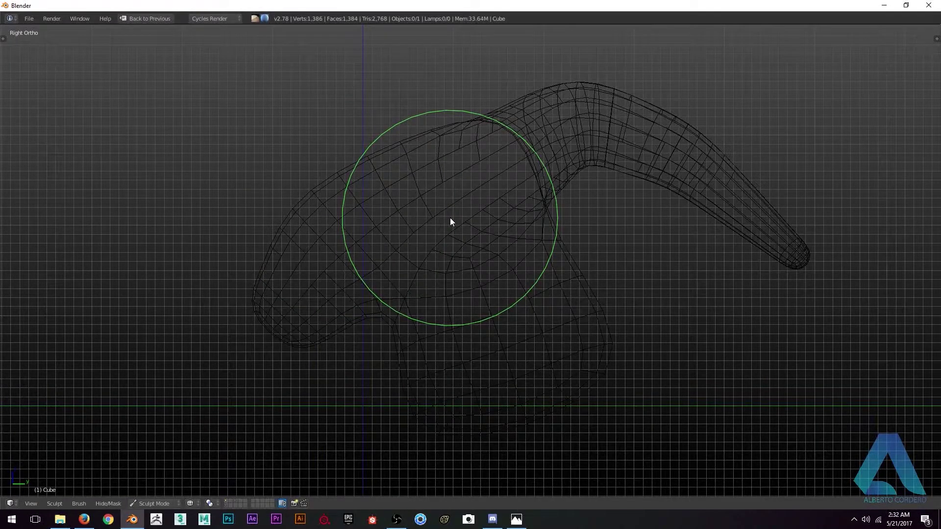
Enlarge the Grab brush further and pull the forehead's upper outline upward, just in front of the horn base.
shift+middle_drag(485, 269, 492, 298)
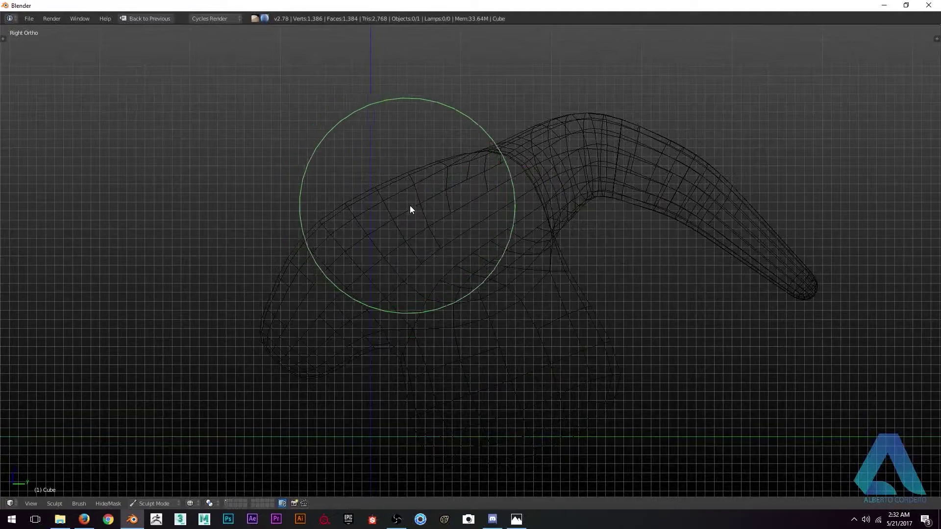
key(f)
click(441, 212)
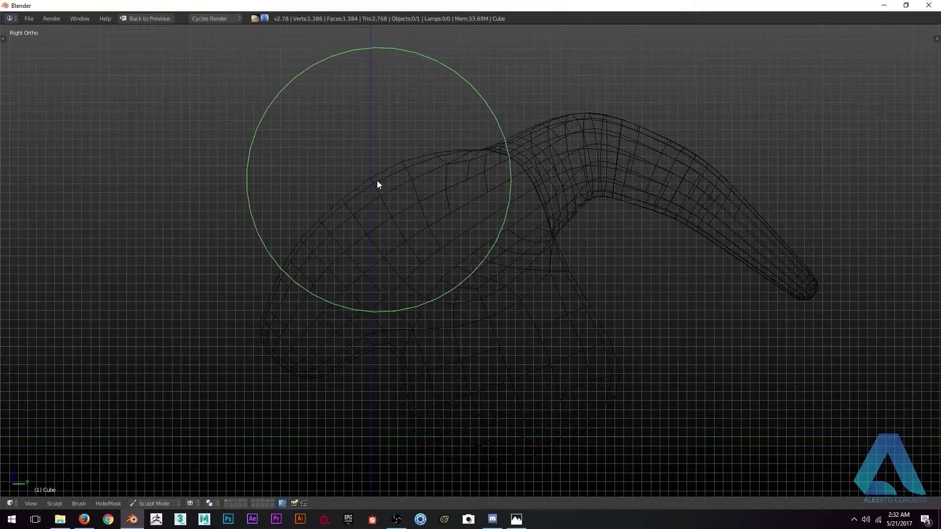
mouse_move(377, 185)
mouse_down()
mouse_move(447, 151)
mouse_move(439, 146)
mouse_up()
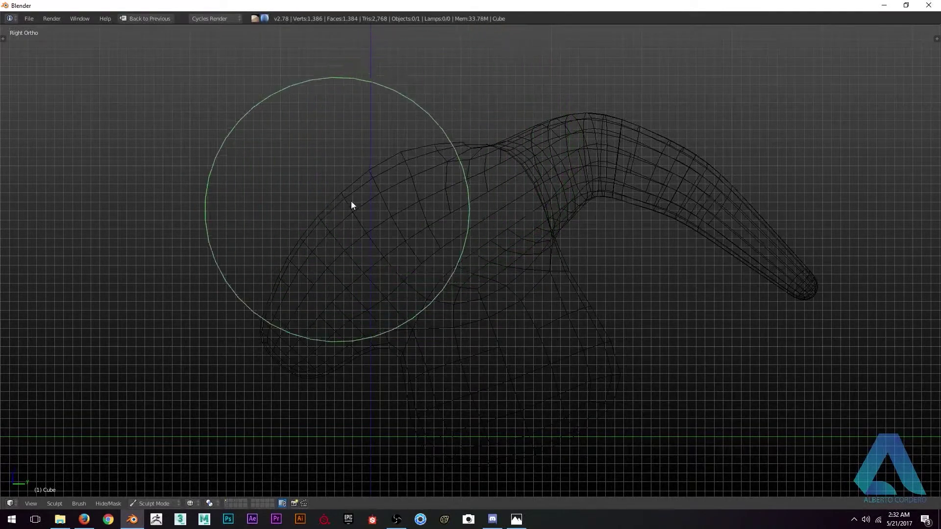
Pull the snout tip upward, reshape the jaw's underside in side view, and switch the viewport to solid shading.
scroll(360, 194, up, 1)
scroll(338, 201, up, 2)
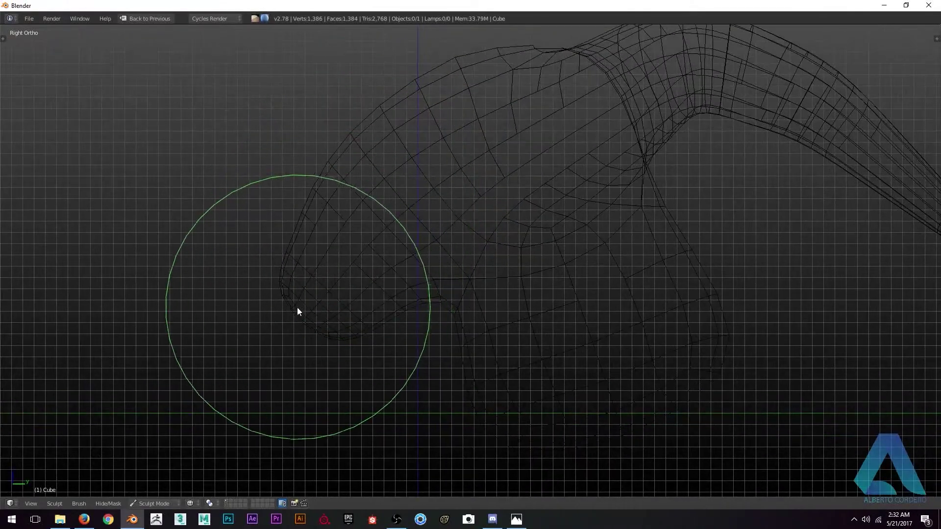
drag(297, 310, 289, 219)
shift+middle_drag(289, 219, 301, 193)
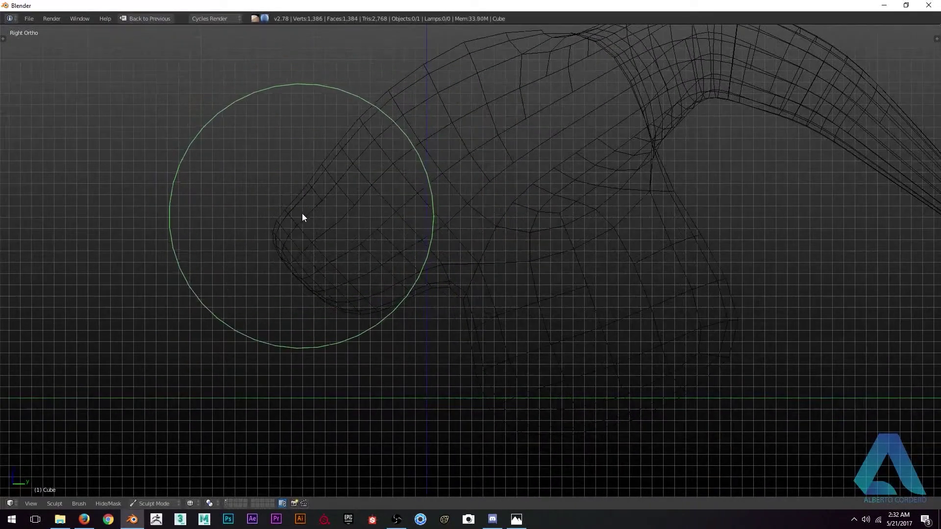
drag(363, 298, 356, 302)
scroll(367, 247, up, 2)
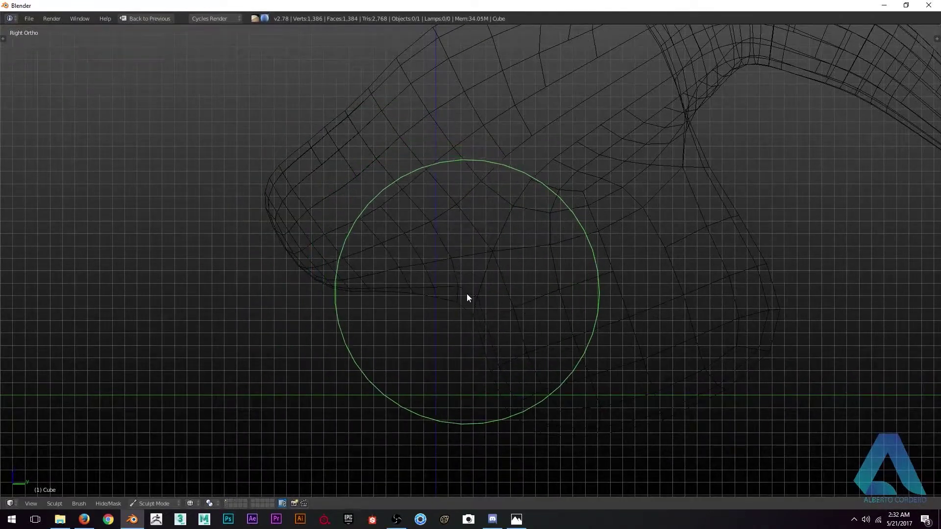
key(z)
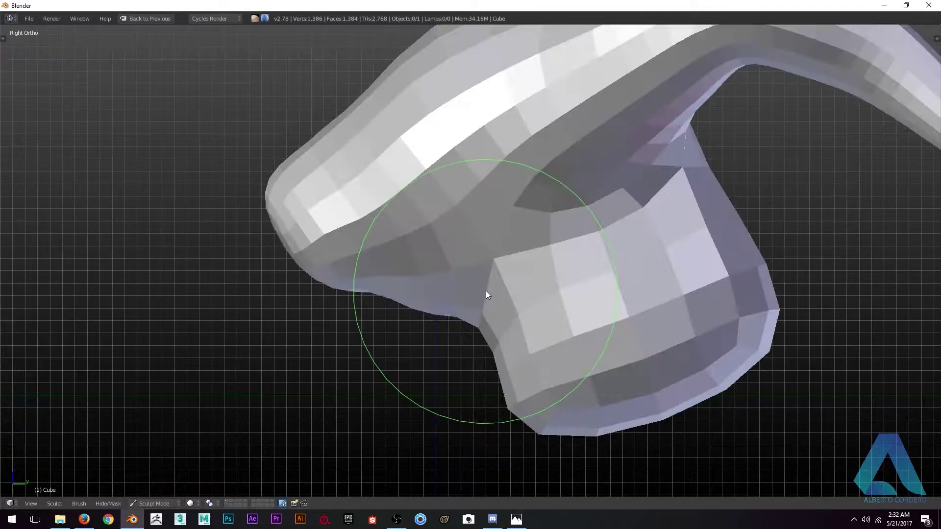
Apply the Dark Gray light preset from the quick preferences to change the viewport lighting on the head.
mouse_move(457, 258)
middle_down()
mouse_move(491, 260)
mouse_move(428, 257)
mouse_move(477, 253)
mouse_move(485, 263)
mouse_move(414, 266)
mouse_move(489, 248)
mouse_move(490, 216)
mouse_move(481, 256)
mouse_move(466, 197)
mouse_move(430, 217)
mouse_move(469, 210)
mouse_move(456, 237)
middle_up()
scroll(469, 211, down, 6)
key(n)
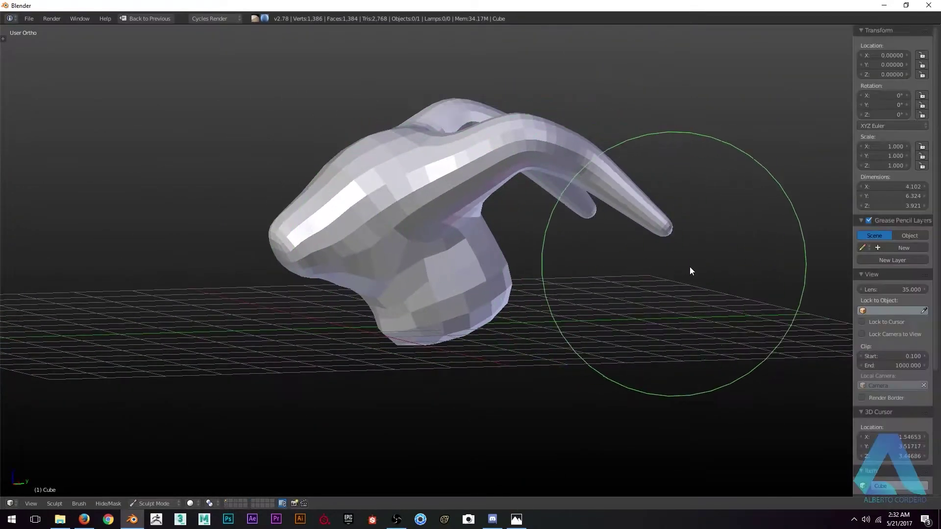
scroll(901, 387, down, 8)
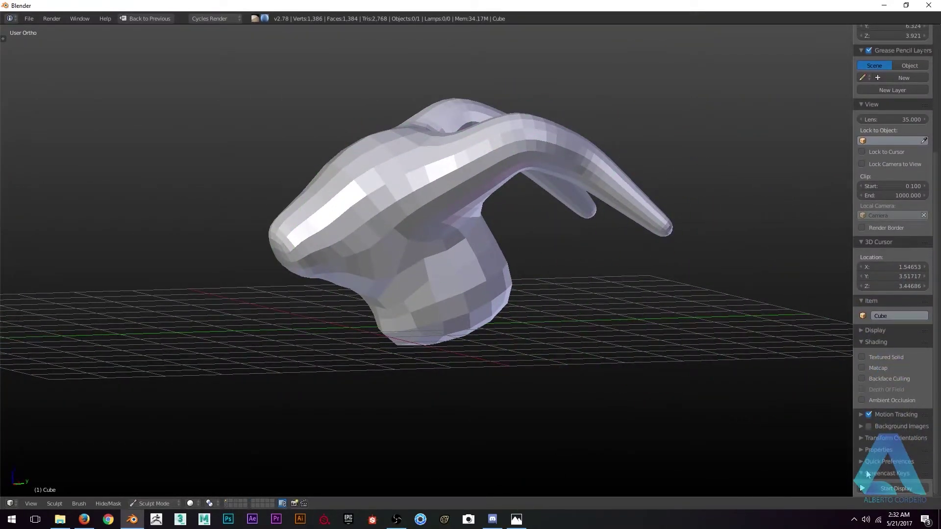
drag(867, 474, 878, 461)
scroll(910, 319, down, 15)
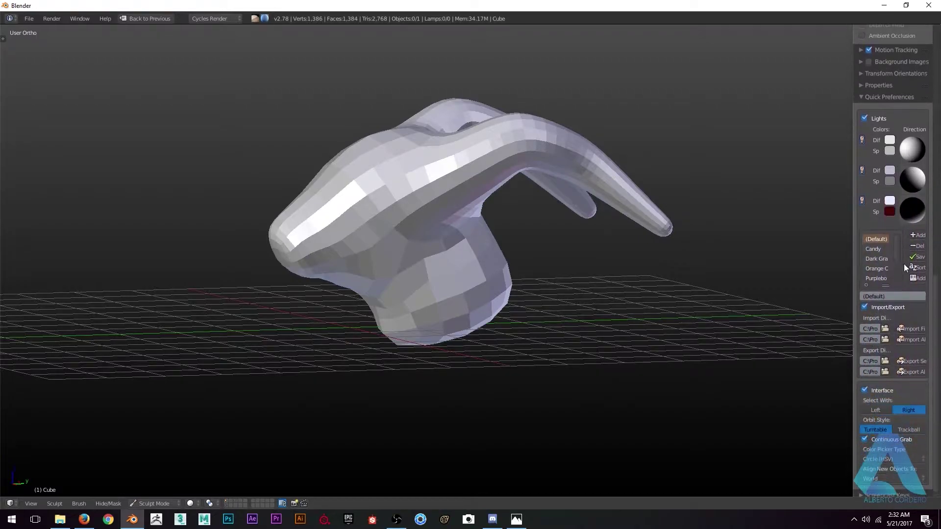
click(876, 258)
key(n)
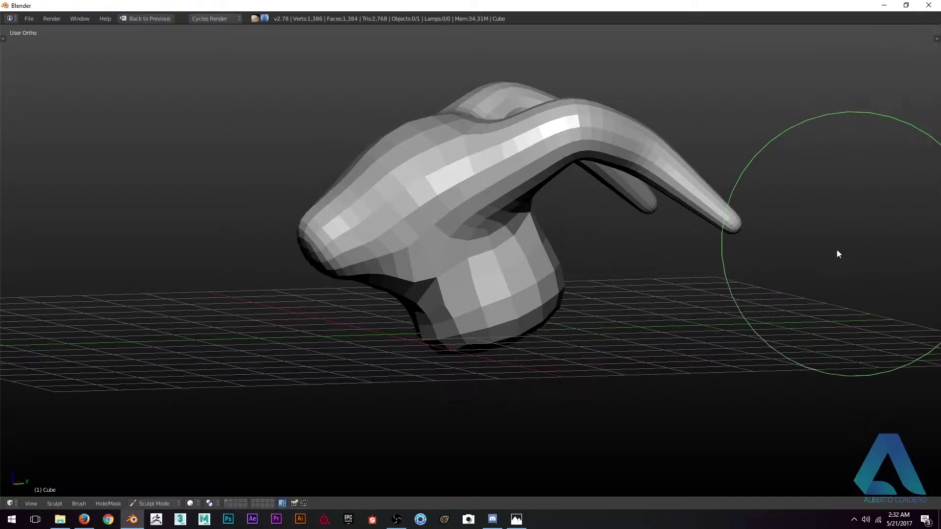
Refine the bends and bases of the horns with the Grab brush, working from the side and from above.
key(KP_3)
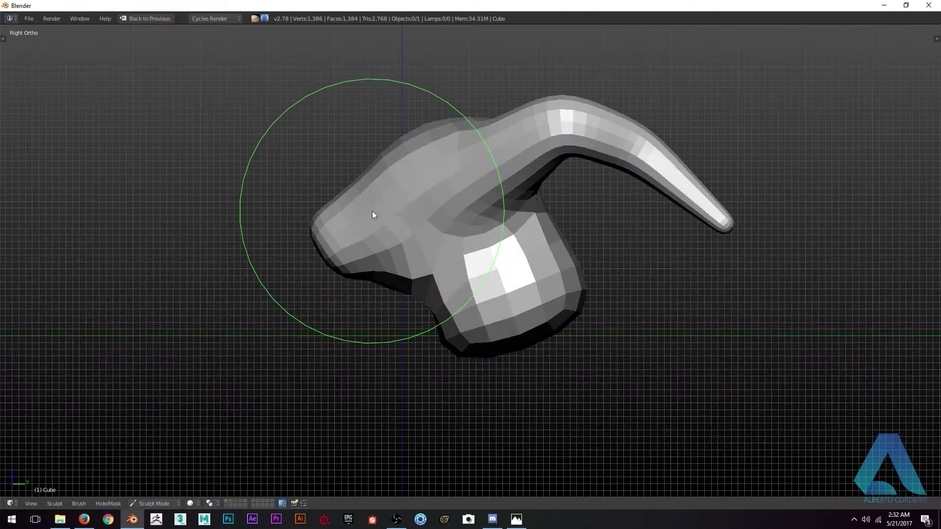
scroll(373, 186, up, 4)
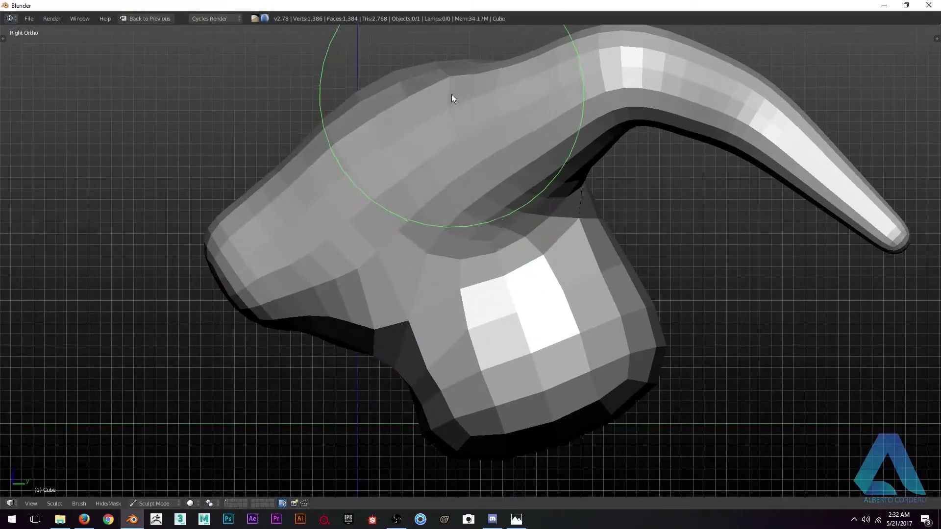
shift+middle_drag(452, 94, 469, 175)
scroll(553, 127, up, 3)
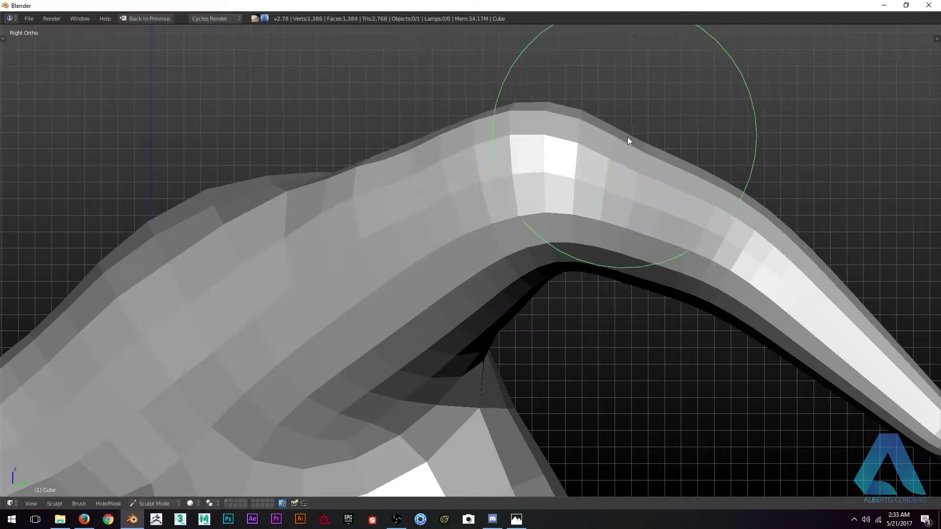
scroll(539, 142, up, 1)
scroll(412, 166, down, 4)
middle_drag(427, 176, 590, 185)
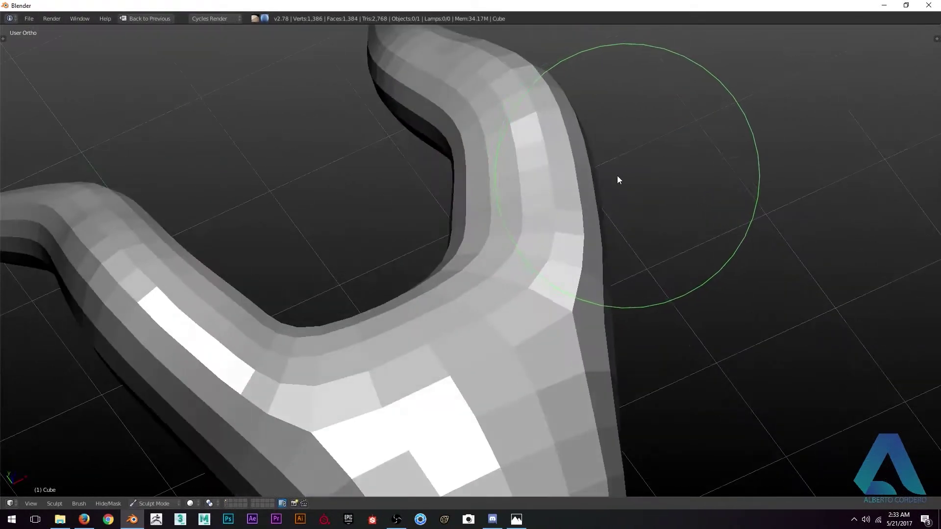
mouse_move(611, 178)
middle_down()
mouse_move(579, 118)
mouse_move(582, 101)
mouse_move(487, 135)
mouse_move(446, 133)
middle_up()
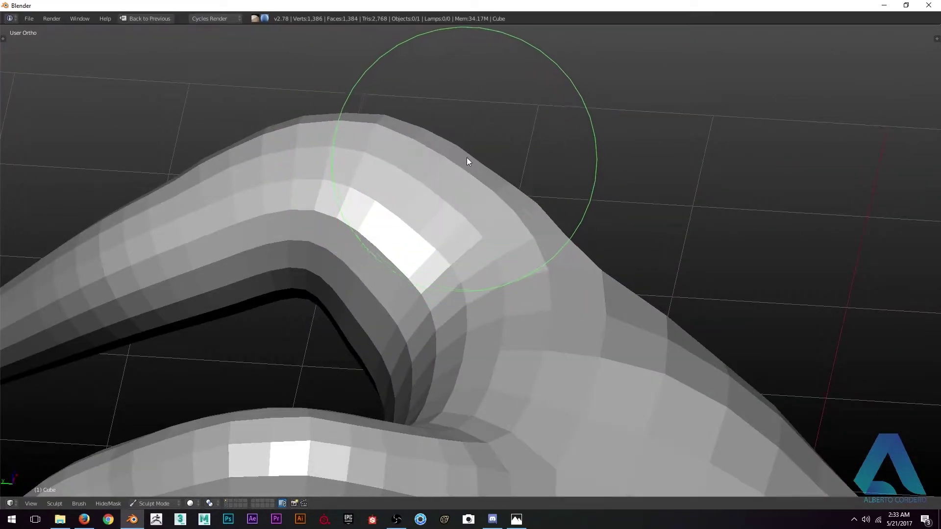
mouse_move(489, 182)
middle_down()
mouse_move(393, 169)
mouse_move(531, 220)
mouse_move(489, 370)
mouse_move(504, 251)
middle_up()
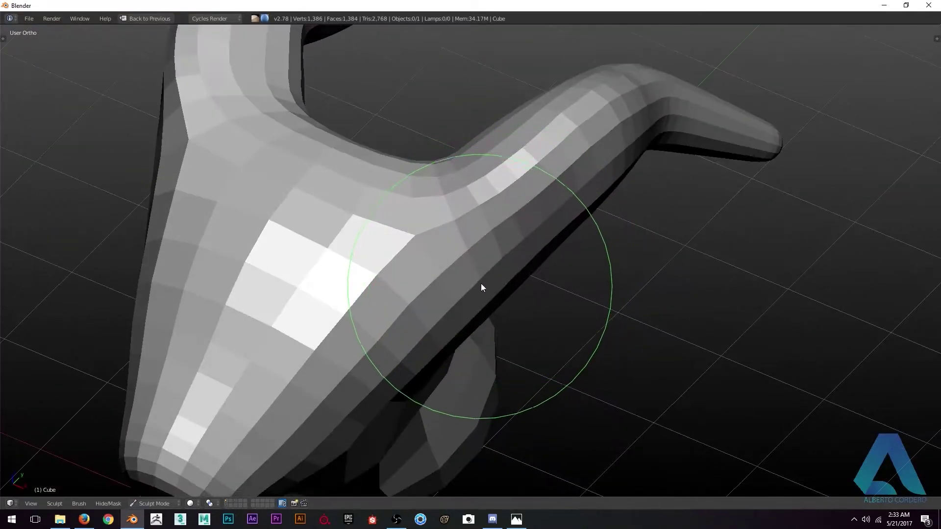
middle_drag(482, 282, 480, 311)
scroll(525, 250, up, 2)
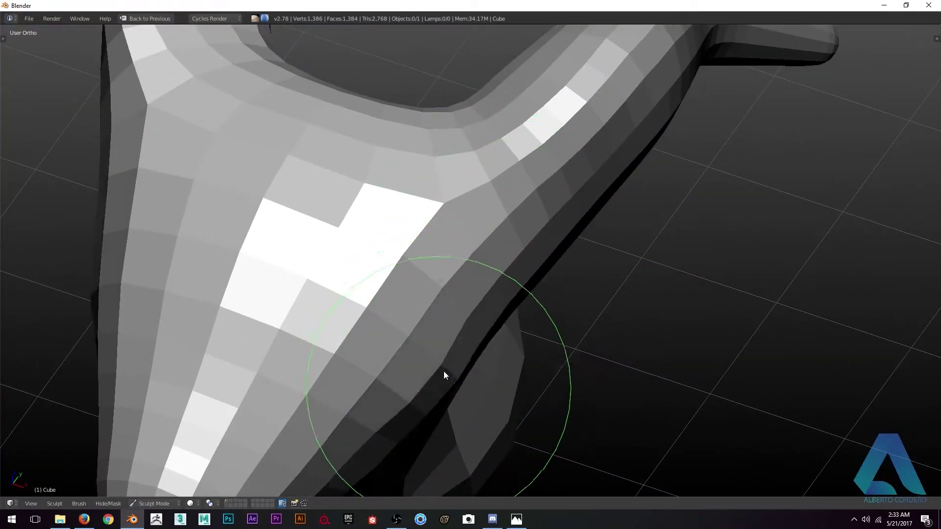
Pull up the crown between the horns and form a brow bump on the forehead with the Grab brush.
scroll(484, 328, down, 4)
mouse_move(461, 284)
middle_down()
mouse_move(373, 164)
mouse_move(356, 165)
mouse_move(370, 183)
mouse_move(343, 146)
mouse_move(357, 172)
mouse_move(383, 163)
mouse_move(343, 153)
mouse_move(319, 212)
middle_up()
scroll(297, 204, up, 2)
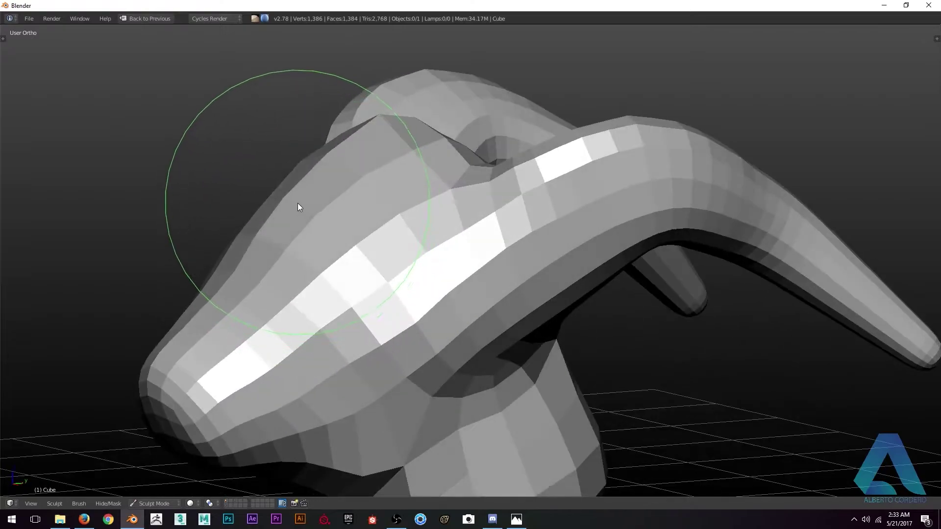
scroll(297, 204, down, 2)
scroll(294, 245, up, 2)
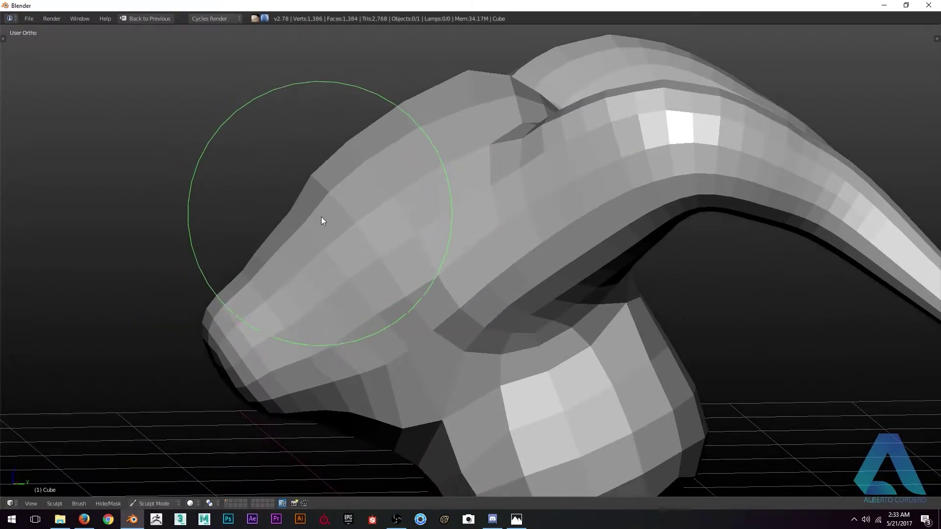
scroll(322, 211, down, 1)
scroll(343, 172, up, 1)
scroll(399, 195, down, 2)
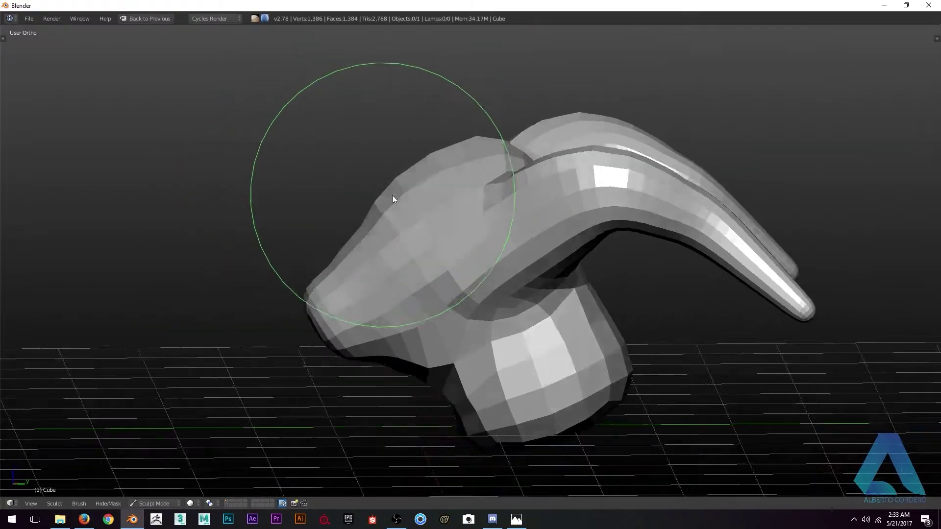
scroll(399, 195, up, 1)
mouse_move(399, 195)
middle_down()
mouse_move(433, 173)
mouse_move(395, 161)
middle_up()
scroll(397, 147, up, 1)
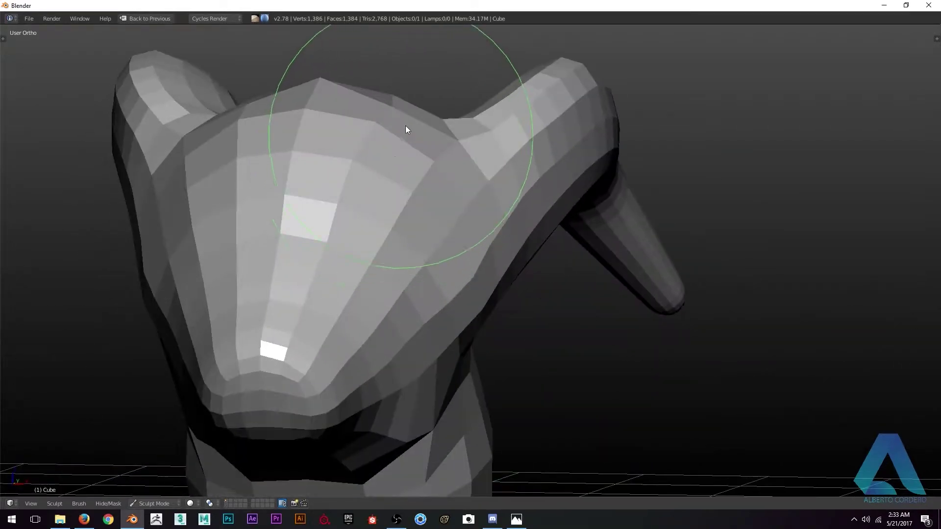
scroll(406, 129, down, 1)
Try to pull the back of the head outward near the horn and neck, and undo the stroke.
mouse_move(397, 119)
middle_down()
mouse_move(340, 90)
mouse_move(473, 231)
mouse_move(528, 232)
mouse_move(483, 255)
mouse_move(485, 221)
mouse_move(563, 152)
middle_up()
scroll(473, 231, down, 2)
scroll(563, 152, up, 3)
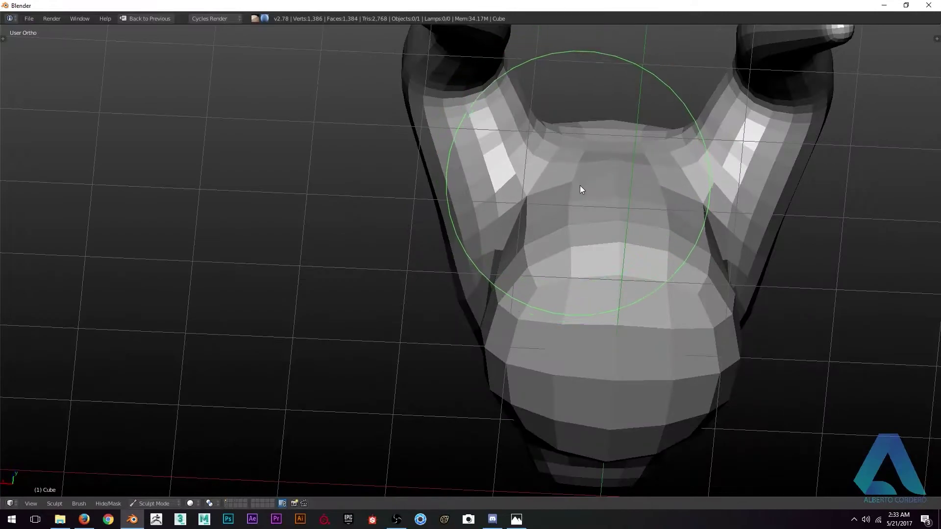
mouse_move(583, 188)
middle_down()
mouse_move(514, 184)
mouse_move(583, 164)
mouse_move(578, 210)
middle_up()
scroll(542, 226, up, 2)
drag(542, 230, 500, 227)
key(ctrl+z)
middle_drag(500, 227, 510, 227)
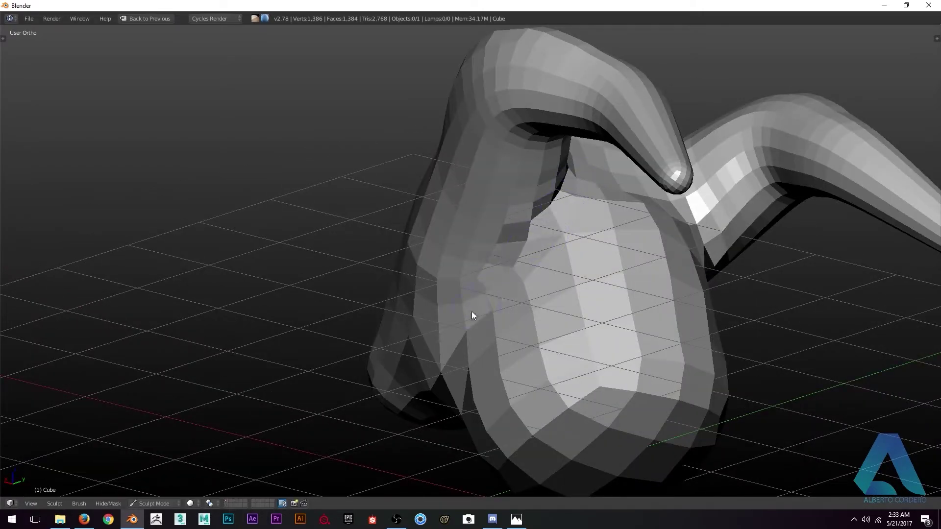
Set the Clay brush strength to 0.763, build up the skull behind and between the horns, and open the brush's curve settings.
mouse_move(474, 309)
middle_down()
mouse_move(539, 243)
mouse_move(537, 222)
mouse_move(599, 283)
middle_up()
key(shift+f)
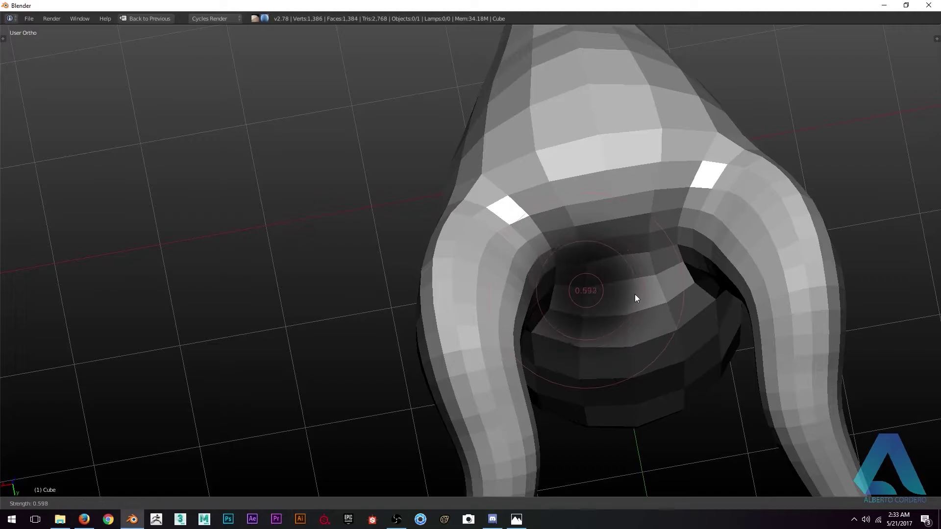
click(634, 295)
middle_drag(637, 332, 661, 264)
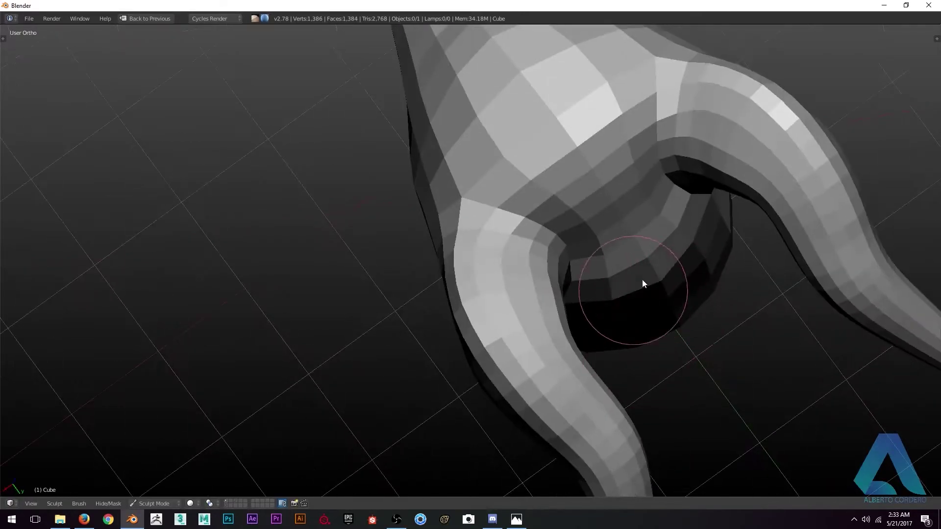
mouse_move(586, 226)
middle_down()
mouse_move(580, 166)
mouse_move(636, 205)
mouse_move(606, 181)
middle_up()
key(t)
scroll(15, 196, down, 5)
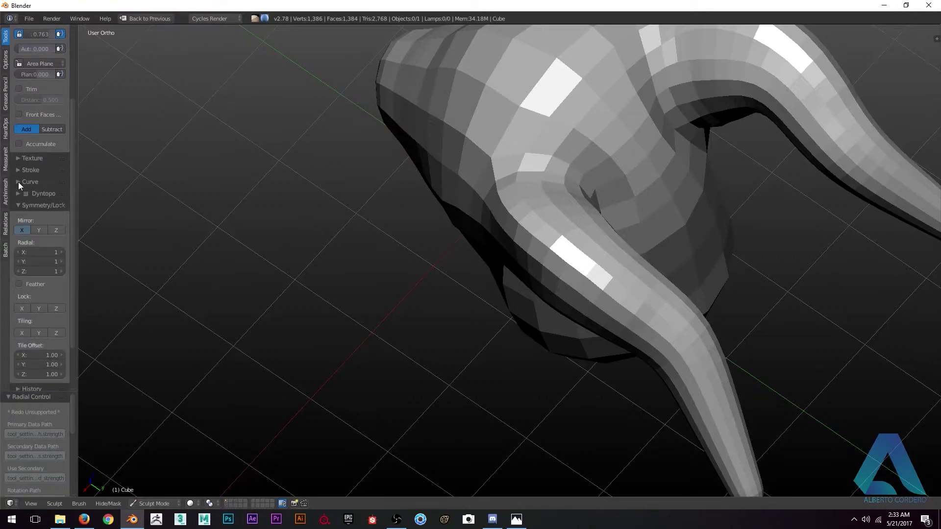
click(18, 182)
key(t)
Switch to the Grab brush and pull the lower part of the neck downward and outward.
mouse_move(548, 217)
middle_down()
mouse_move(641, 175)
mouse_move(640, 283)
mouse_move(457, 128)
middle_up()
scroll(457, 128, down, 5)
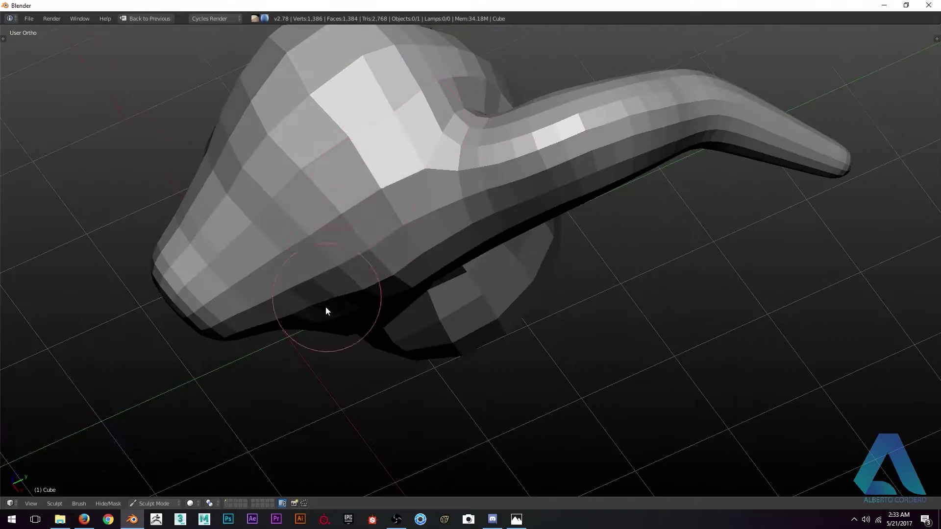
mouse_move(326, 305)
middle_down()
mouse_move(368, 210)
mouse_move(444, 338)
mouse_move(460, 246)
mouse_move(415, 287)
mouse_move(452, 352)
mouse_move(524, 262)
mouse_move(455, 317)
mouse_move(584, 262)
middle_up()
middle_drag(613, 157, 516, 264)
scroll(516, 264, down, 3)
mouse_move(535, 295)
middle_down()
mouse_move(709, 259)
mouse_move(645, 292)
mouse_move(616, 264)
middle_up()
key(g)
mouse_move(693, 304)
middle_down()
mouse_move(677, 227)
mouse_move(687, 230)
middle_up()
mouse_move(658, 304)
middle_down()
mouse_move(584, 311)
mouse_move(554, 324)
middle_up()
mouse_move(552, 325)
mouse_down()
mouse_move(407, 406)
mouse_move(468, 365)
mouse_move(508, 378)
mouse_up()
middle_drag(508, 378, 542, 377)
Adjust the front and side of the neck below the head with an upward Grab stroke.
mouse_move(623, 315)
middle_down()
mouse_move(556, 309)
mouse_move(576, 288)
middle_up()
middle_drag(379, 380, 422, 332)
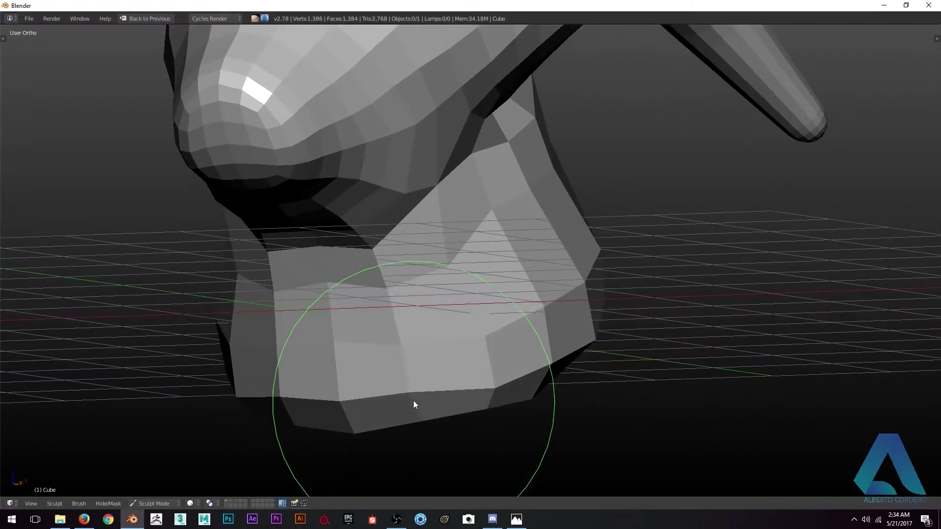
middle_drag(413, 404, 376, 418)
mouse_move(469, 297)
mouse_down()
mouse_move(429, 256)
mouse_move(458, 212)
mouse_up()
mouse_move(457, 212)
middle_down()
mouse_move(377, 204)
mouse_move(304, 171)
mouse_move(330, 275)
mouse_move(388, 216)
mouse_move(328, 213)
mouse_move(369, 245)
mouse_move(479, 225)
middle_up()
Pull the jaw's lower edge downward and shape the jaw corner where it meets the neck.
mouse_move(478, 225)
mouse_down()
mouse_move(503, 260)
mouse_move(479, 329)
mouse_up()
mouse_move(479, 330)
middle_down()
mouse_move(370, 289)
mouse_move(393, 275)
middle_up()
drag(393, 275, 384, 336)
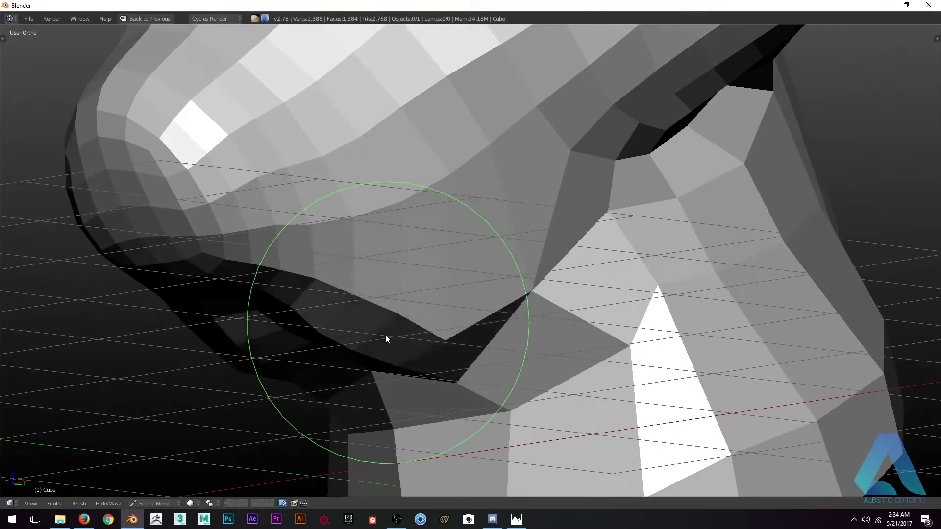
middle_drag(384, 336, 412, 317)
drag(412, 317, 454, 314)
mouse_move(454, 314)
middle_down()
mouse_move(472, 315)
mouse_move(426, 319)
mouse_move(437, 336)
middle_up()
drag(437, 336, 427, 335)
scroll(426, 335, down, 2)
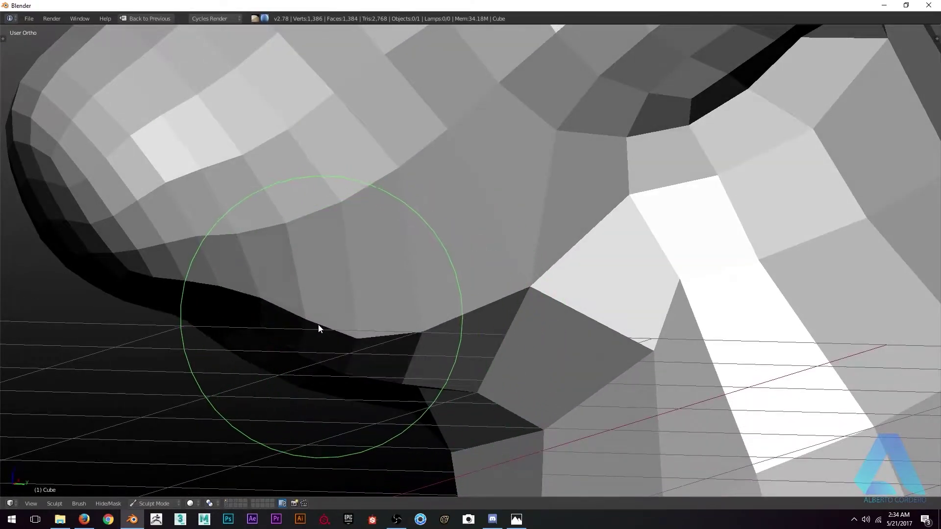
Adjust the brush's size and strength, and smooth the bend of the horn.
mouse_move(317, 326)
middle_down()
mouse_move(413, 336)
mouse_move(535, 256)
middle_up()
scroll(535, 256, down, 3)
mouse_move(490, 314)
middle_down()
mouse_move(591, 264)
mouse_move(348, 262)
mouse_move(590, 252)
mouse_move(486, 247)
mouse_move(463, 217)
mouse_move(439, 218)
mouse_move(437, 187)
mouse_move(464, 284)
mouse_move(458, 357)
mouse_move(384, 220)
mouse_move(342, 182)
mouse_move(570, 183)
middle_up()
scroll(463, 216, up, 3)
scroll(457, 193, down, 3)
scroll(539, 182, up, 3)
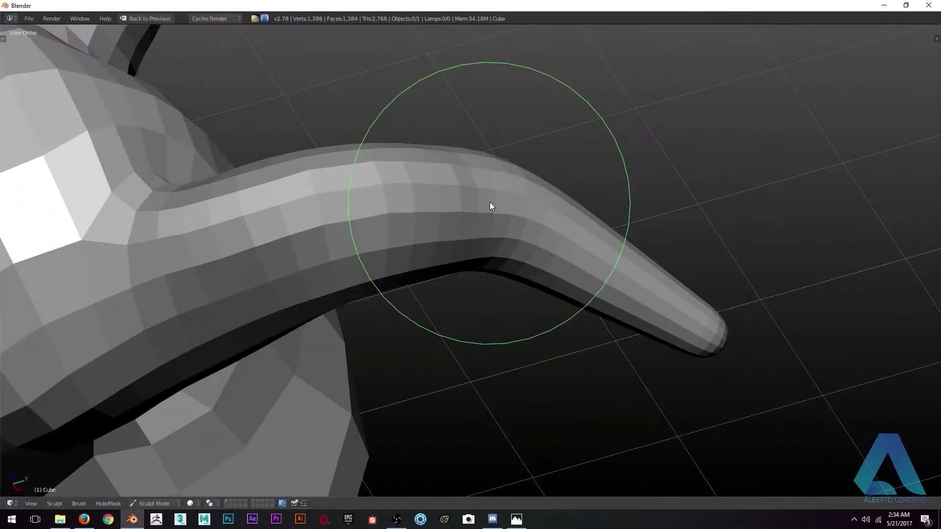
key(f)
click(426, 231)
key(shift+f)
click(454, 234)
mouse_move(453, 235)
middle_down()
mouse_move(442, 253)
mouse_move(484, 266)
mouse_move(450, 265)
mouse_move(551, 222)
middle_up()
middle_drag(405, 310, 433, 226)
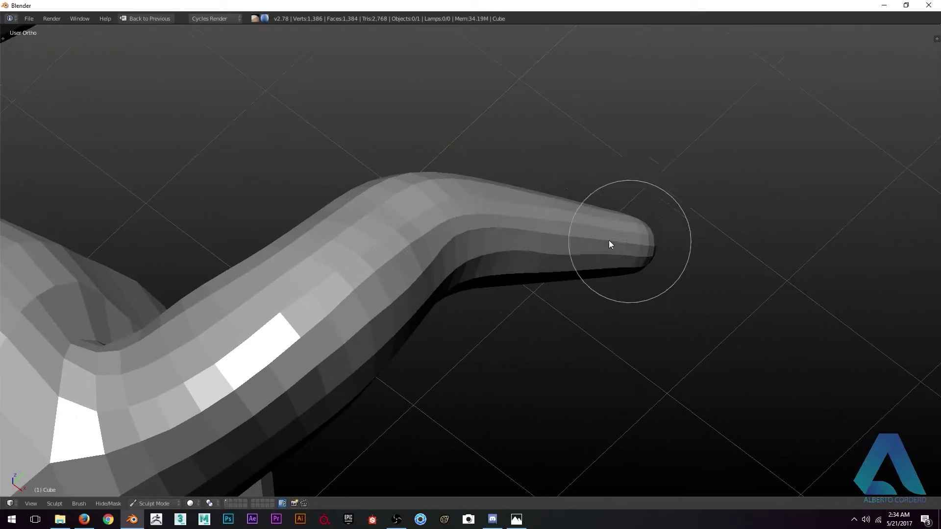
Smooth the outer section of the horn from the bend toward its tip.
middle_drag(595, 243, 423, 240)
middle_drag(403, 180, 493, 246)
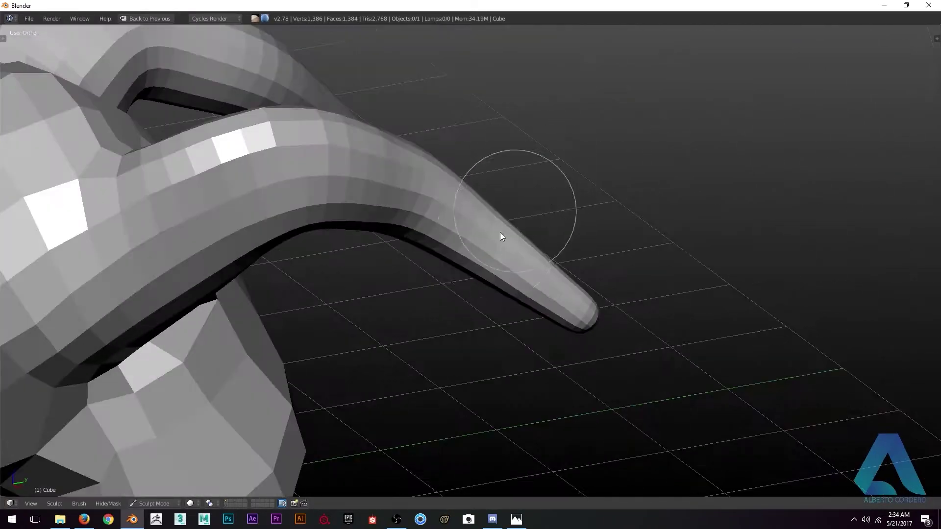
middle_drag(382, 243, 510, 231)
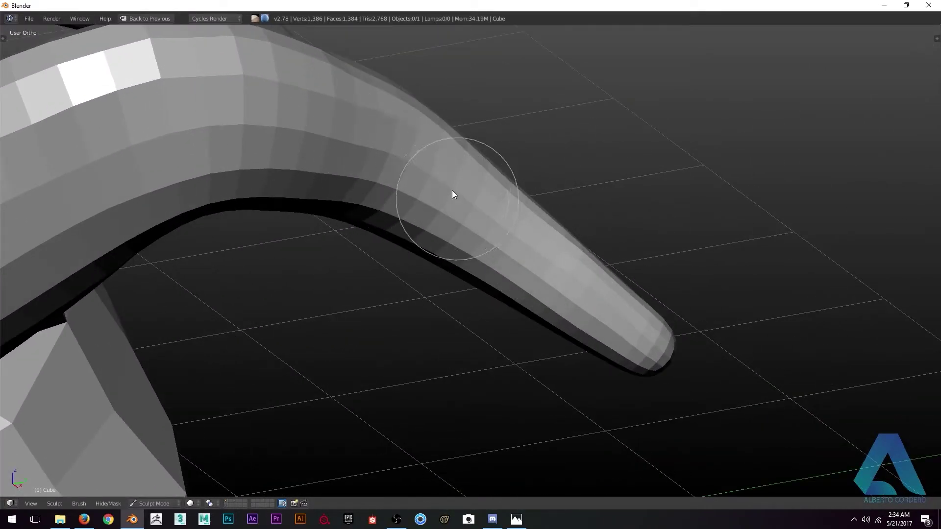
middle_drag(445, 189, 321, 175)
middle_drag(439, 189, 317, 216)
Enlarge the brush and pull the horn's bend upward and backward with the Grab brush.
key(f)
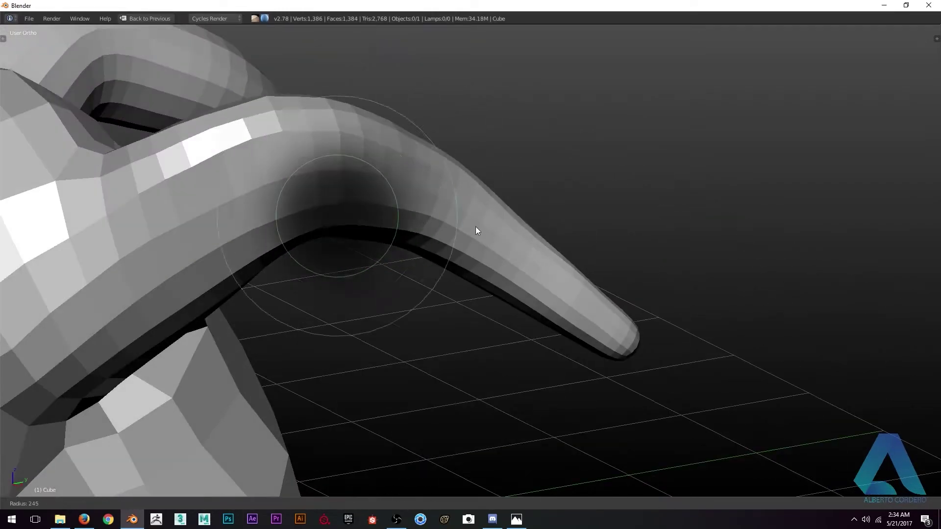
click(486, 228)
scroll(446, 263, up, 3)
scroll(343, 253, up, 2)
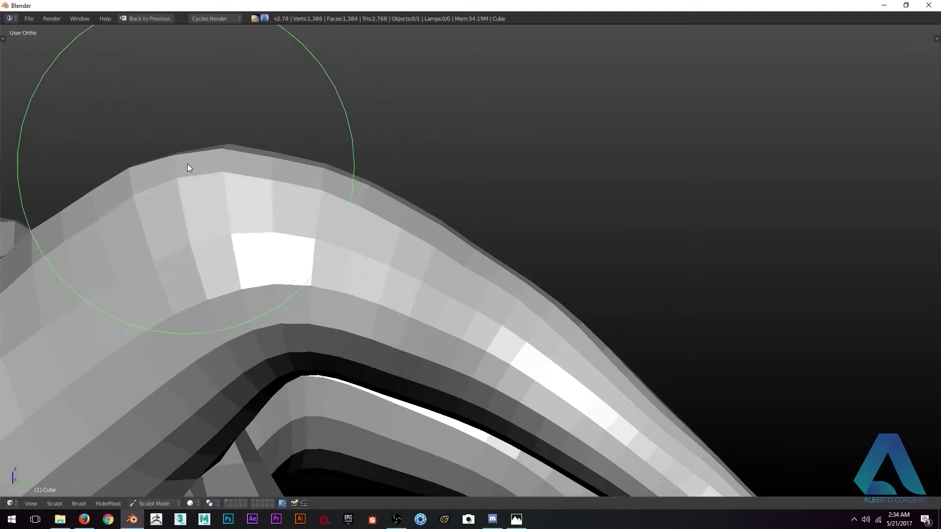
shift+middle_drag(184, 157, 410, 163)
mouse_move(260, 216)
mouse_down()
mouse_move(300, 191)
mouse_move(259, 205)
mouse_move(298, 178)
mouse_move(492, 147)
mouse_up()
scroll(498, 204, down, 3)
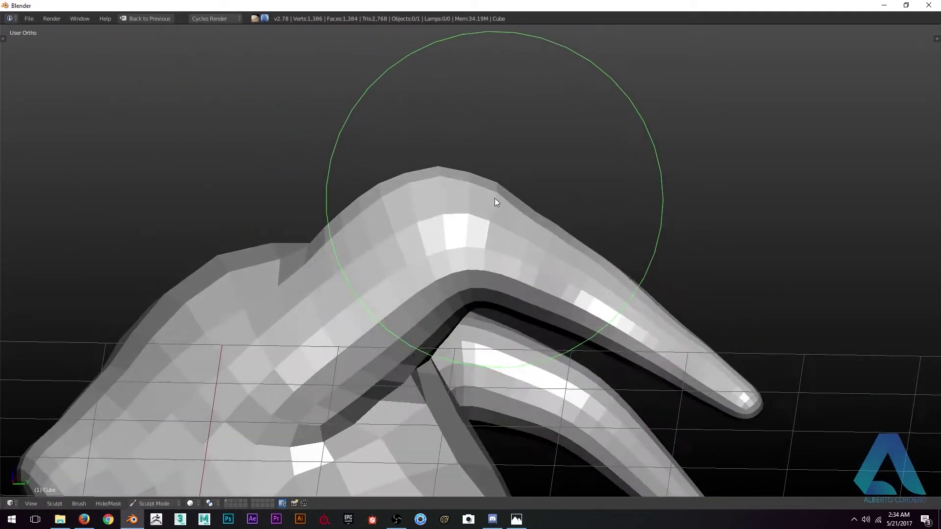
Round the horn's upper contour behind the bend with Grab strokes.
scroll(550, 162, up, 3)
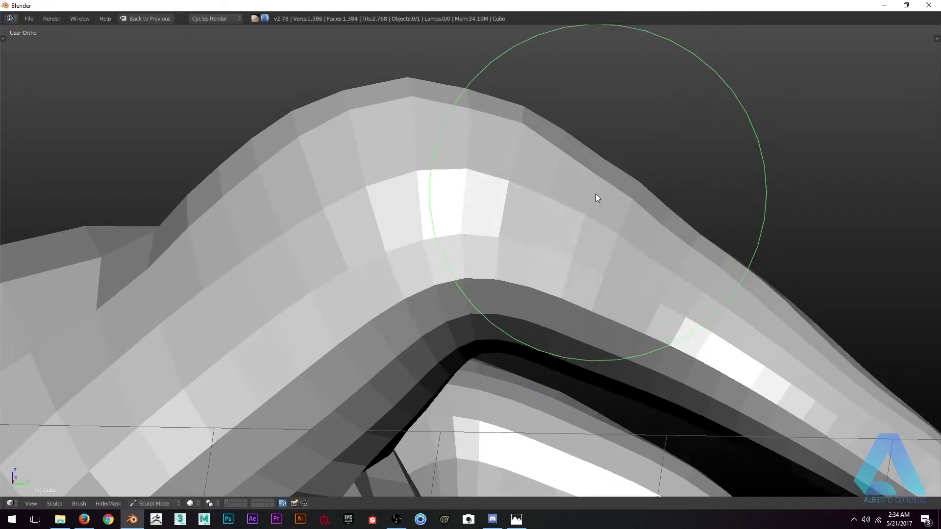
scroll(595, 197, up, 1)
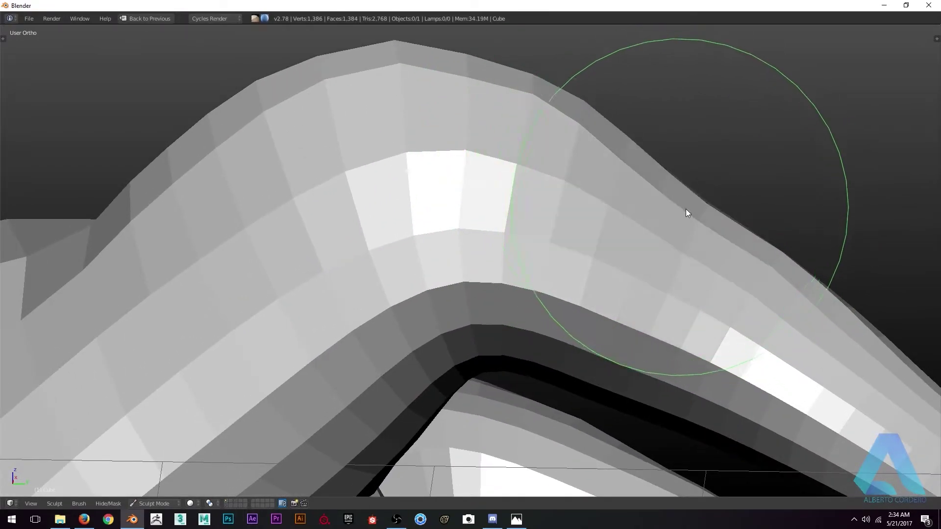
scroll(574, 220, down, 2)
scroll(575, 220, down, 4)
mouse_move(433, 280)
middle_down()
mouse_move(519, 246)
mouse_move(434, 239)
mouse_move(426, 188)
mouse_move(367, 336)
mouse_move(433, 259)
middle_up()
scroll(427, 216, up, 3)
scroll(455, 225, up, 2)
mouse_move(471, 202)
mouse_down()
mouse_move(483, 161)
mouse_move(542, 131)
mouse_up()
Examine the horns from above and behind, and the neck from the side and underneath.
mouse_move(513, 210)
middle_down()
mouse_move(433, 237)
mouse_move(527, 268)
mouse_move(652, 257)
mouse_move(622, 275)
mouse_move(481, 267)
mouse_move(495, 383)
middle_up()
scroll(527, 268, up, 2)
scroll(490, 270, down, 2)
scroll(617, 272, up, 2)
scroll(434, 428, up, 2)
mouse_move(436, 426)
middle_down()
mouse_move(412, 389)
mouse_move(447, 347)
mouse_move(389, 317)
mouse_move(457, 238)
mouse_move(442, 284)
mouse_move(451, 243)
mouse_move(535, 185)
mouse_move(647, 223)
mouse_move(668, 281)
middle_up()
mouse_move(679, 317)
middle_down()
mouse_move(693, 284)
mouse_move(677, 316)
mouse_move(405, 427)
middle_up()
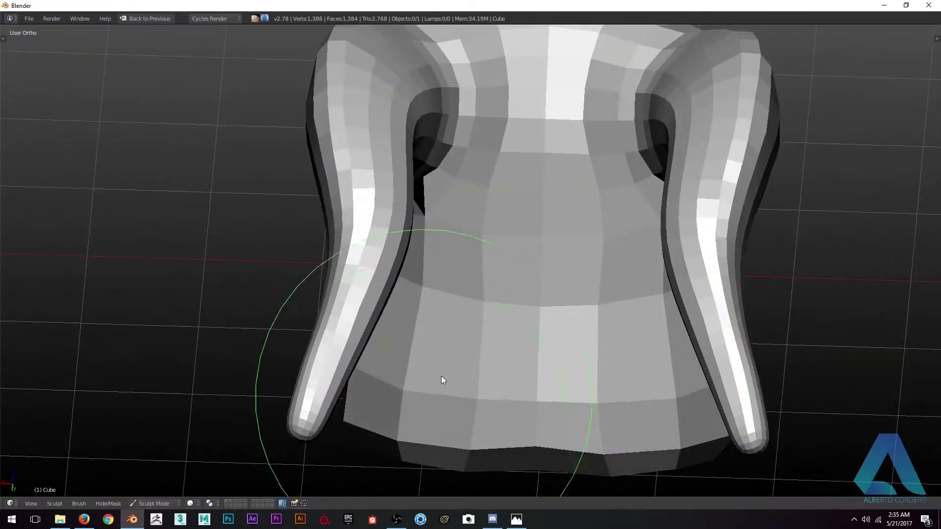
mouse_move(456, 364)
middle_down()
mouse_move(500, 337)
mouse_move(450, 267)
mouse_move(431, 206)
mouse_move(441, 239)
mouse_move(488, 194)
mouse_move(468, 191)
mouse_move(634, 194)
mouse_move(625, 199)
middle_up()
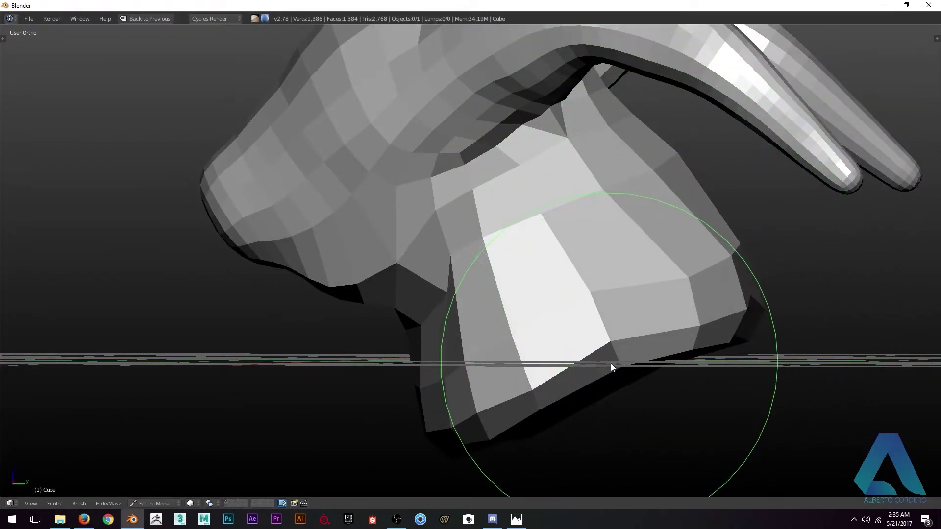
mouse_move(615, 368)
middle_down()
mouse_move(599, 311)
mouse_move(553, 242)
mouse_move(531, 235)
mouse_move(510, 254)
mouse_move(561, 392)
mouse_move(580, 366)
mouse_move(558, 367)
middle_up()
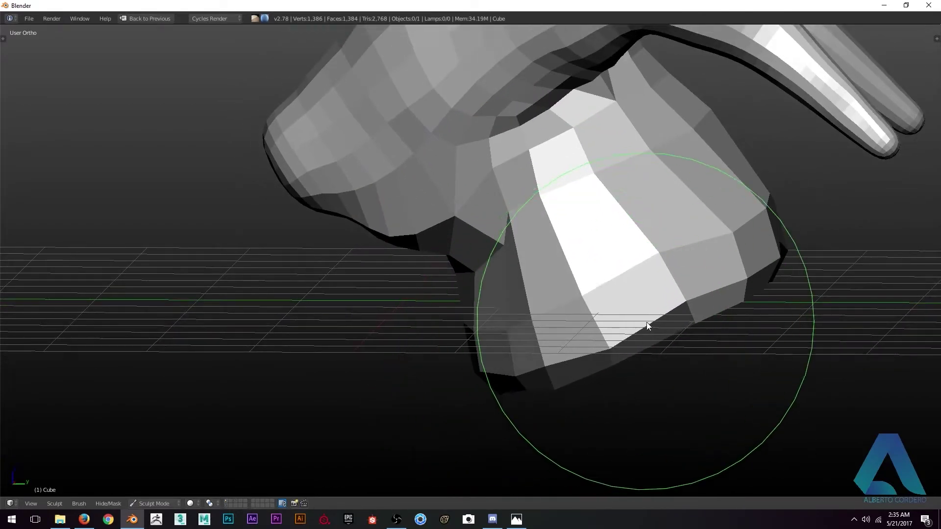
mouse_move(720, 311)
middle_down()
mouse_move(689, 297)
mouse_move(652, 254)
mouse_move(649, 192)
mouse_move(601, 292)
mouse_move(639, 207)
mouse_move(626, 218)
mouse_move(631, 203)
mouse_move(541, 157)
mouse_move(514, 111)
middle_up()
scroll(515, 111, down, 5)
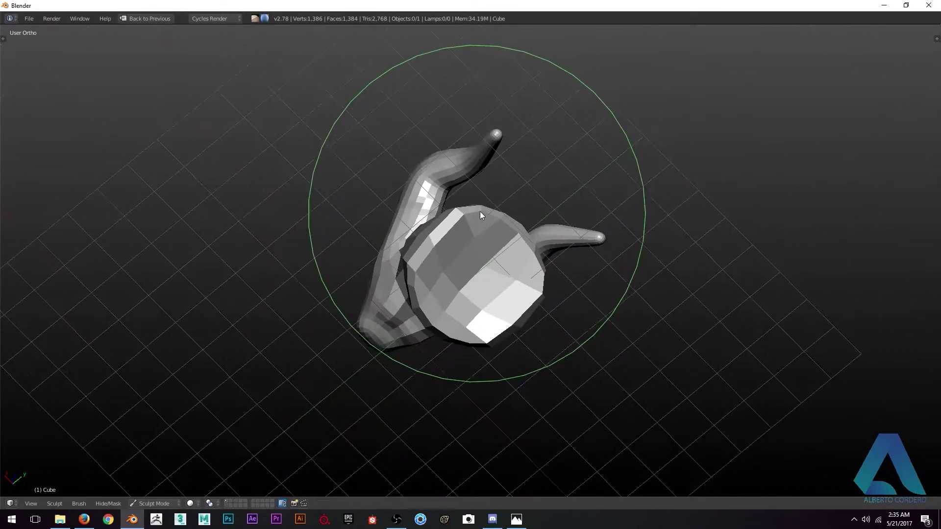
Reduce the brush radius and start carving a mouth line into the side of the snout.
mouse_move(489, 214)
middle_down()
mouse_move(548, 267)
mouse_move(480, 192)
mouse_move(542, 179)
mouse_move(532, 203)
mouse_move(544, 157)
middle_up()
scroll(479, 192, up, 4)
scroll(544, 157, up, 4)
mouse_move(492, 246)
middle_down()
mouse_move(477, 225)
mouse_move(381, 235)
mouse_move(369, 269)
mouse_move(404, 225)
middle_up()
key(f)
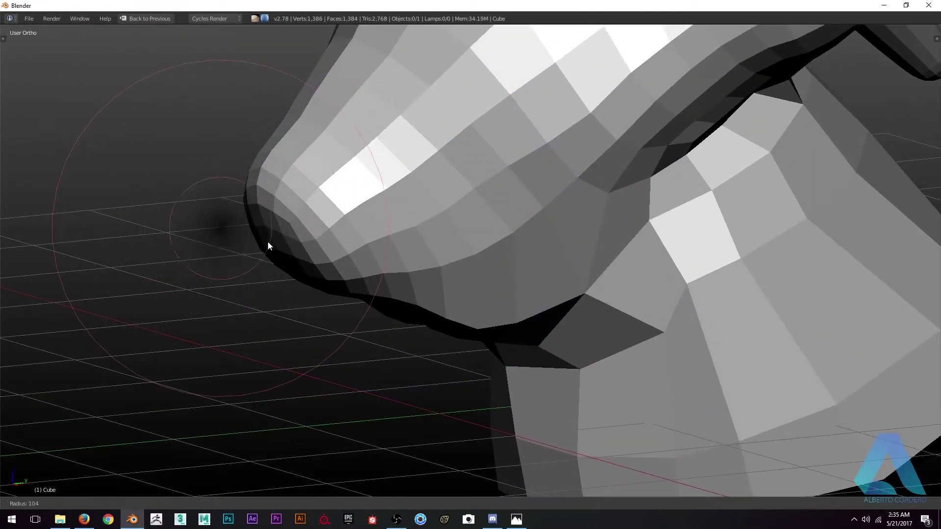
click(248, 236)
middle_drag(248, 236, 345, 261)
scroll(346, 263, up, 1)
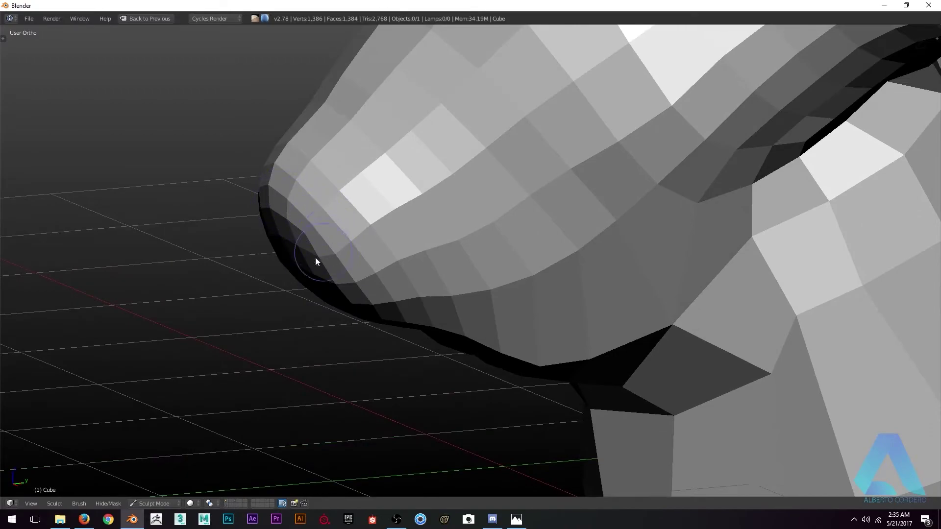
mouse_move(308, 260)
mouse_down()
mouse_move(331, 265)
mouse_move(317, 260)
mouse_up()
middle_drag(316, 259, 435, 152)
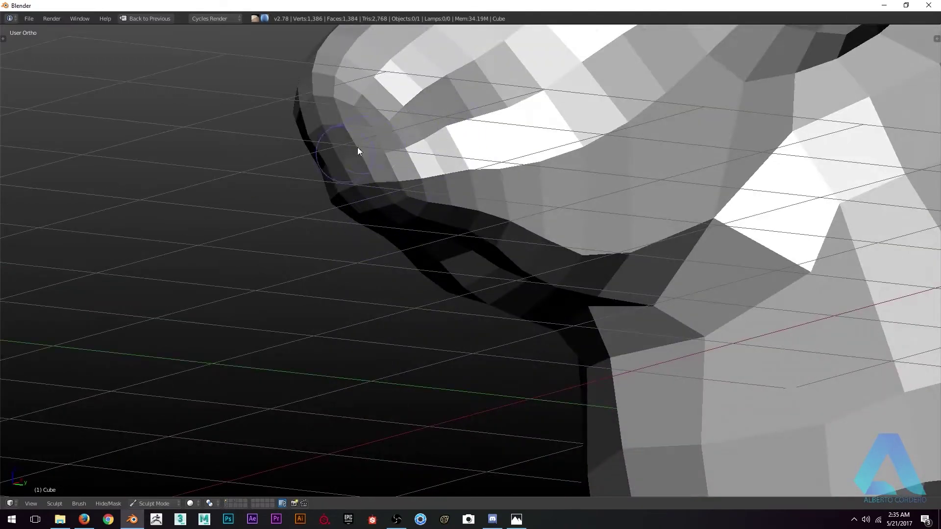
Deepen the mouth groove around the snout and extend it back to separate the upper and lower lips.
drag(368, 146, 479, 126)
mouse_move(480, 126)
middle_down()
mouse_move(447, 225)
mouse_move(443, 204)
mouse_move(515, 216)
middle_up()
mouse_move(515, 216)
mouse_down()
mouse_move(417, 167)
mouse_move(488, 147)
mouse_up()
middle_drag(487, 147, 460, 179)
mouse_move(460, 179)
mouse_down()
mouse_move(478, 137)
mouse_move(324, 231)
mouse_move(365, 223)
mouse_up()
middle_drag(366, 223, 428, 255)
mouse_move(427, 254)
mouse_down()
mouse_move(437, 237)
mouse_move(477, 238)
mouse_up()
mouse_move(477, 237)
middle_down()
mouse_move(463, 263)
mouse_move(293, 308)
mouse_move(287, 263)
mouse_move(226, 249)
mouse_move(310, 153)
mouse_move(347, 168)
mouse_move(295, 245)
middle_up()
Pull the cheek surface above the mouth corner upward with the Grab brush.
middle_drag(240, 268, 524, 222)
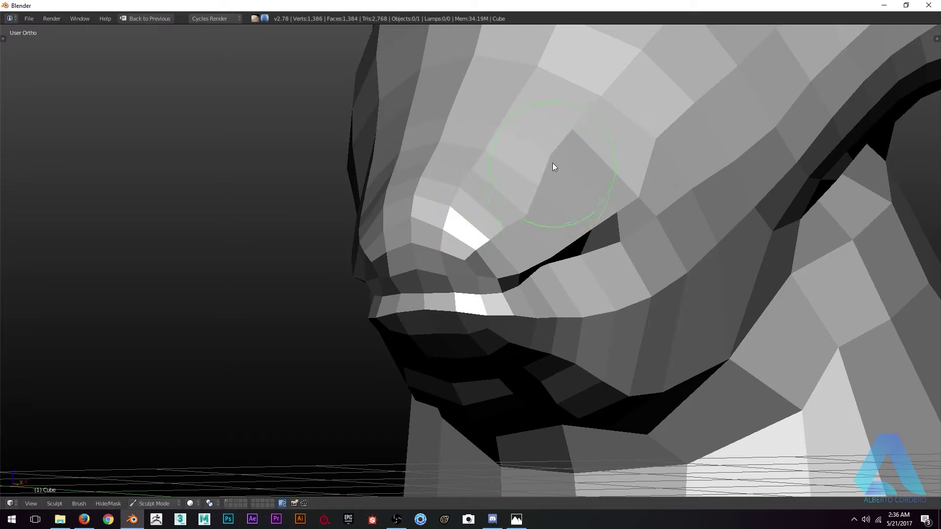
mouse_move(578, 136)
middle_down()
mouse_move(606, 148)
mouse_move(582, 168)
middle_up()
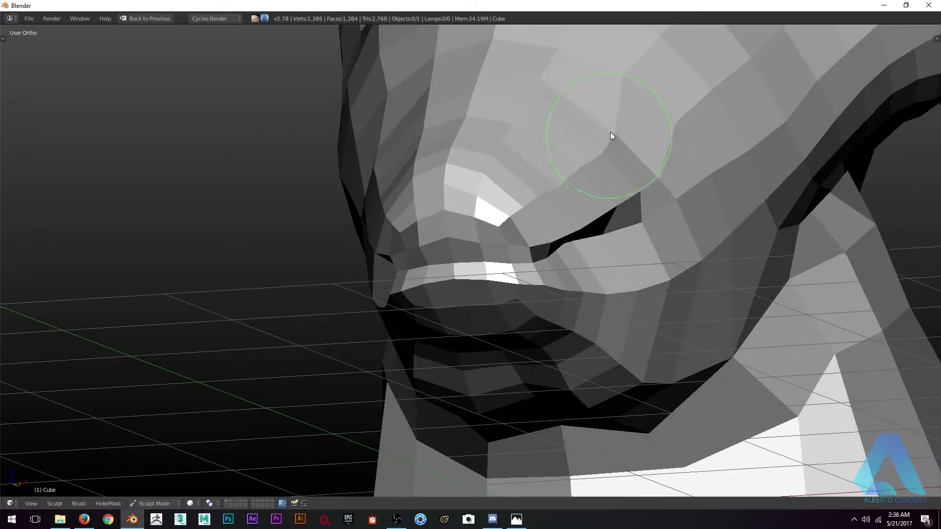
mouse_move(633, 106)
mouse_down()
mouse_move(622, 147)
mouse_move(700, 115)
mouse_move(679, 54)
mouse_up()
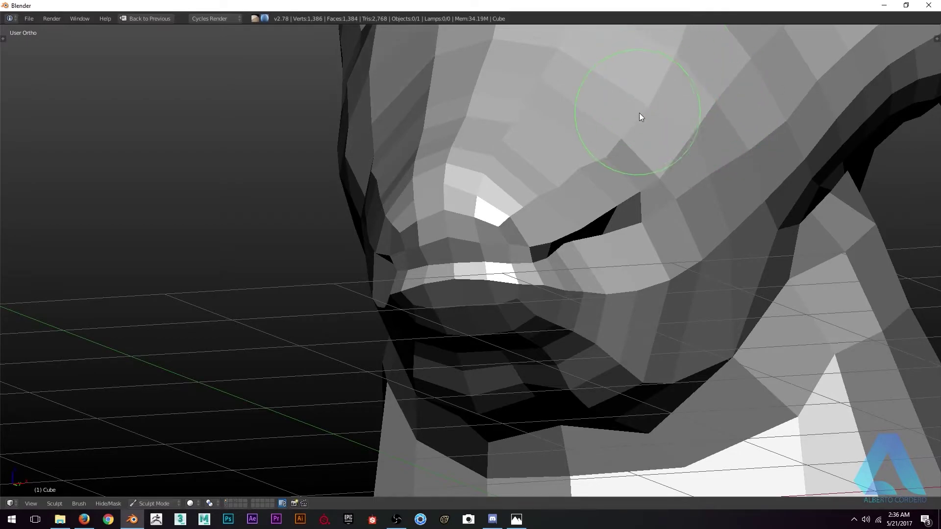
Refine the upper and lower lips around the mouth opening with the Grab brush.
scroll(569, 191, down, 8)
middle_drag(501, 272, 577, 275)
scroll(576, 276, up, 8)
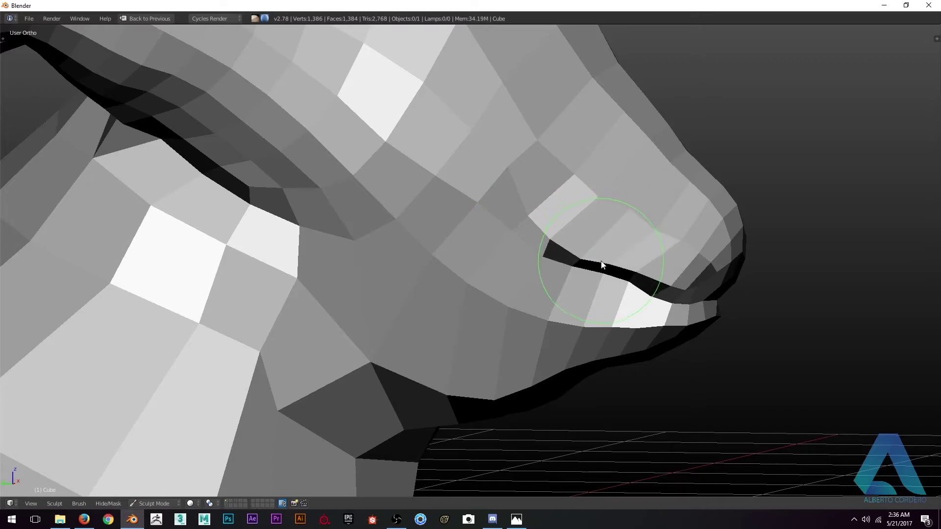
mouse_move(597, 267)
middle_down()
mouse_move(626, 255)
mouse_move(595, 217)
middle_up()
middle_drag(672, 237, 538, 189)
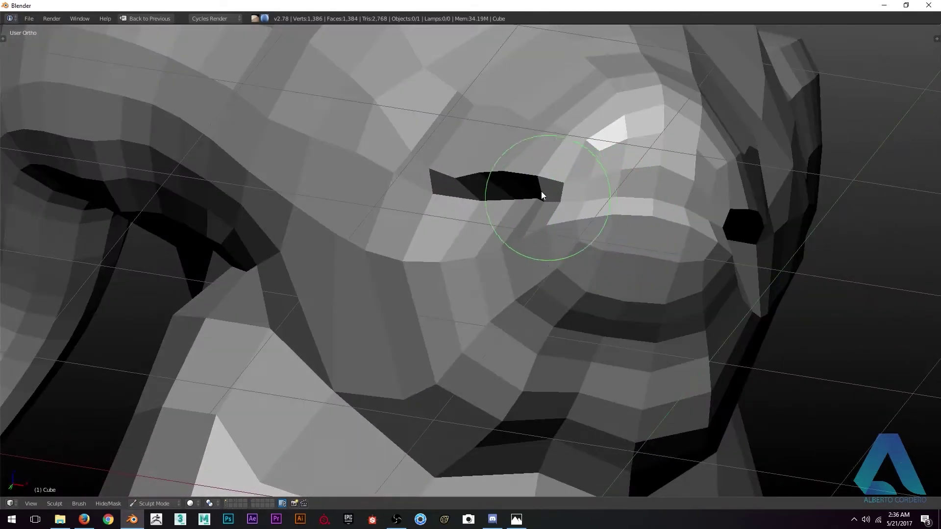
mouse_move(597, 186)
middle_down()
mouse_move(492, 249)
mouse_move(545, 214)
mouse_move(476, 187)
middle_up()
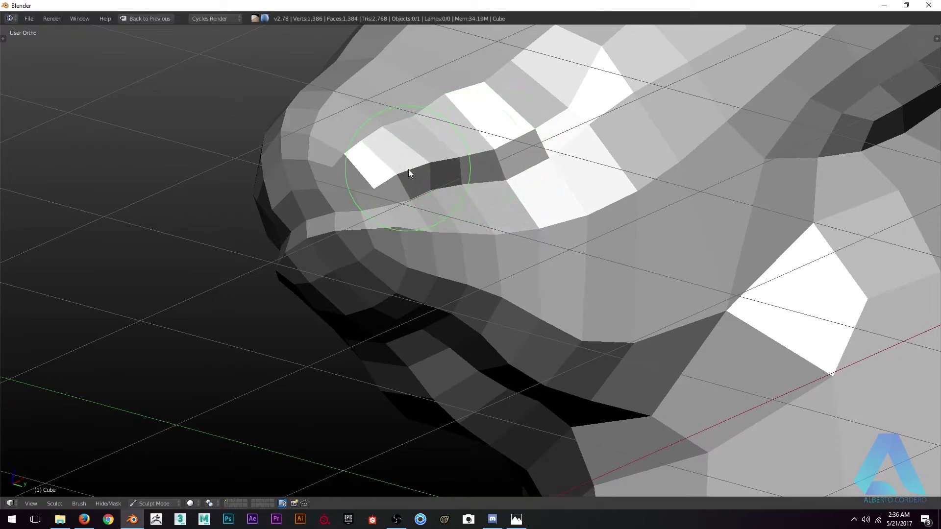
Enlarge the Grab brush, lift the upper part of the horn and adjust its sweep from behind.
scroll(417, 298, down, 5)
middle_drag(416, 298, 503, 214)
key(f)
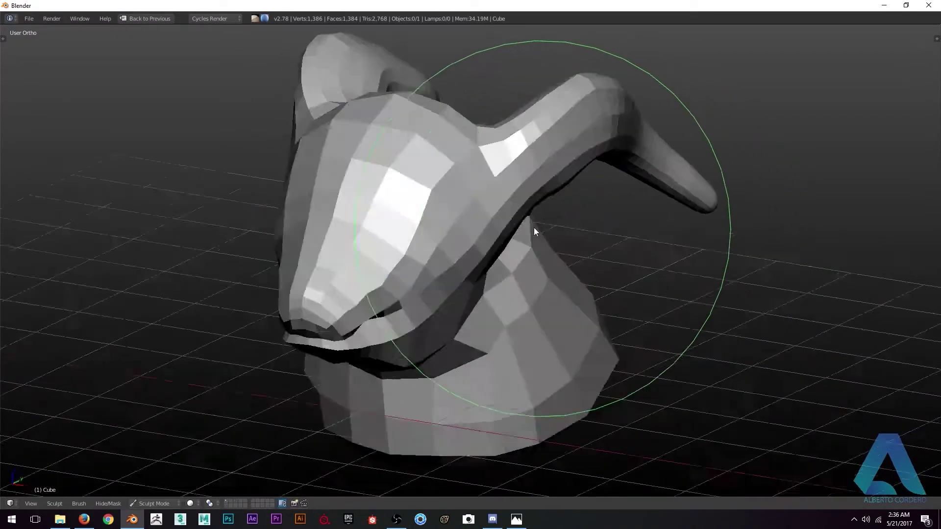
mouse_move(521, 227)
middle_down()
mouse_move(438, 195)
mouse_move(431, 182)
mouse_move(563, 130)
mouse_move(576, 108)
mouse_move(581, 184)
middle_up()
mouse_move(549, 130)
mouse_down()
mouse_move(537, 115)
mouse_move(559, 100)
mouse_up()
mouse_move(677, 193)
middle_down()
mouse_move(569, 222)
mouse_move(398, 198)
middle_up()
drag(398, 198, 394, 196)
middle_drag(395, 196, 452, 254)
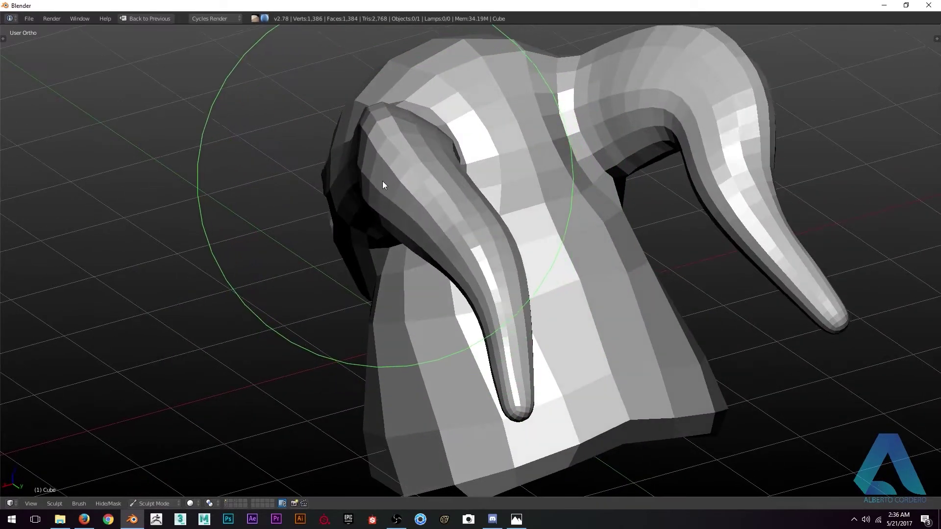
Shape the horn's bend into a rounder arch leading into the outer section.
middle_drag(381, 183, 536, 204)
middle_drag(563, 131, 469, 238)
scroll(441, 196, up, 4)
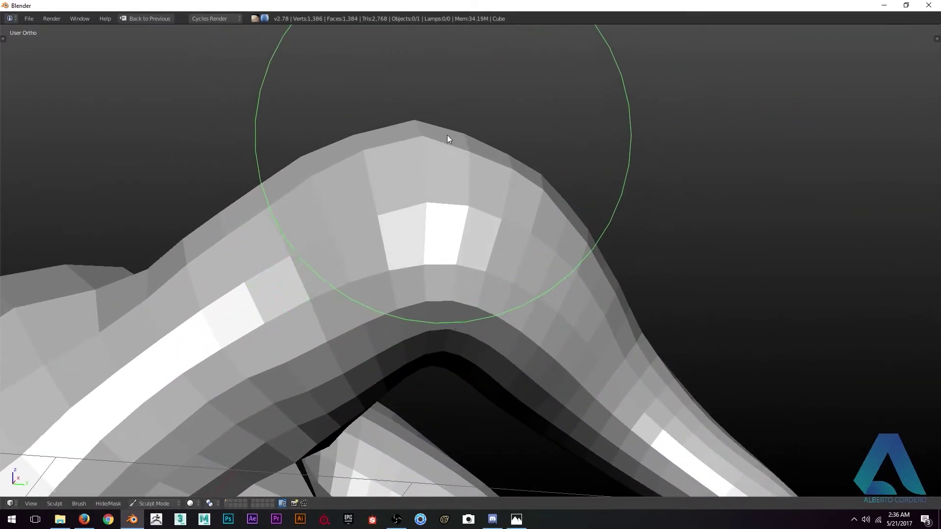
scroll(495, 315, down, 4)
middle_drag(496, 315, 508, 283)
scroll(539, 284, up, 4)
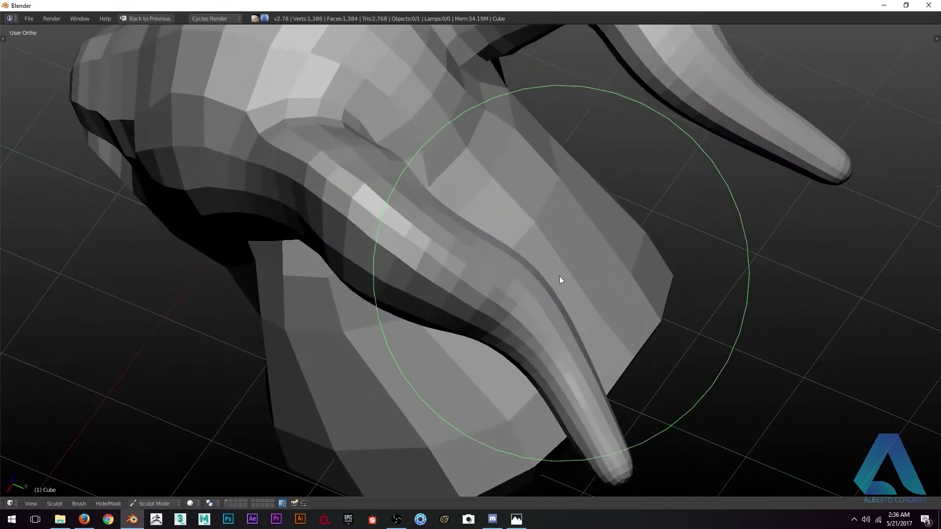
Adjust the curvature of the horn's end section with the Grab brush.
middle_drag(558, 325, 510, 269)
scroll(521, 218, up, 2)
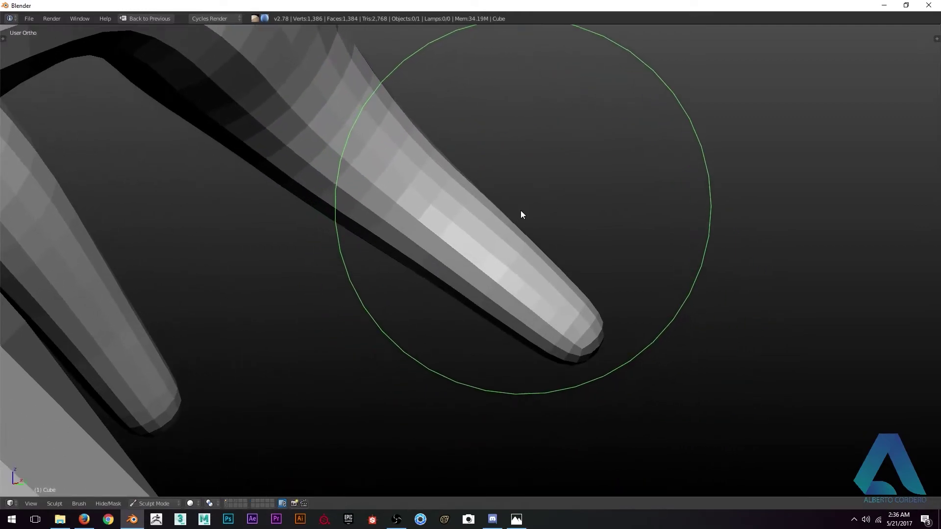
mouse_move(520, 219)
middle_down()
mouse_move(510, 236)
mouse_move(441, 144)
middle_up()
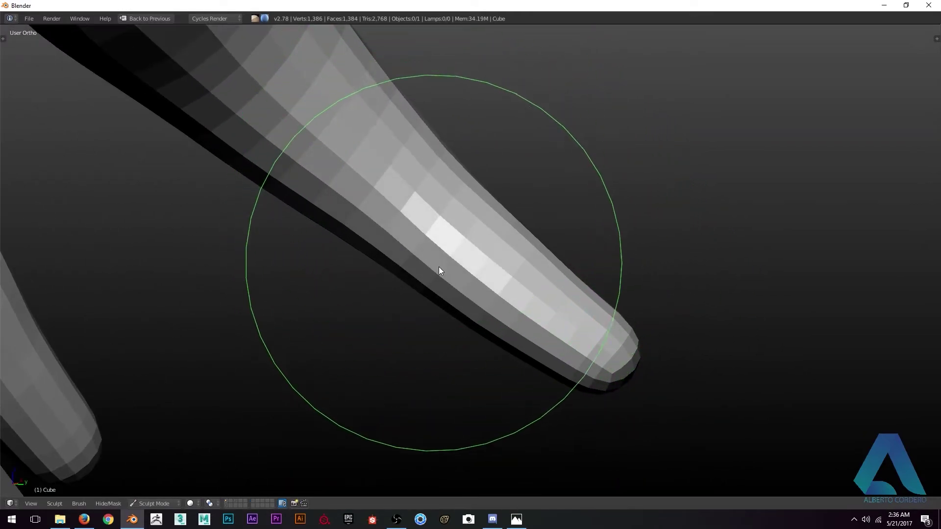
scroll(539, 304, down, 3)
Reshape the lower end of the horn and taper its tip into a thinner point.
mouse_move(626, 298)
middle_down()
mouse_move(514, 307)
mouse_move(525, 252)
mouse_move(353, 278)
mouse_move(435, 284)
mouse_move(459, 232)
middle_up()
scroll(514, 307, down, 3)
scroll(485, 153, up, 4)
scroll(464, 149, up, 4)
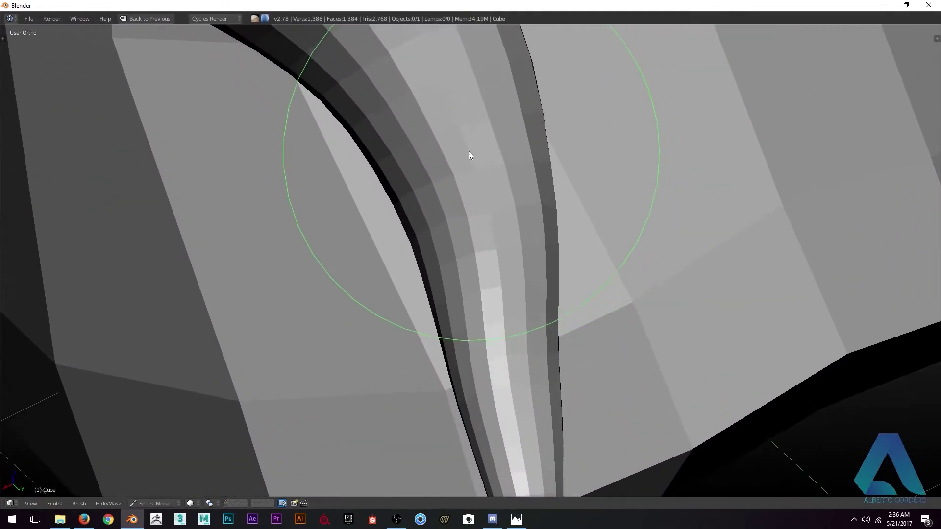
scroll(446, 132, down, 2)
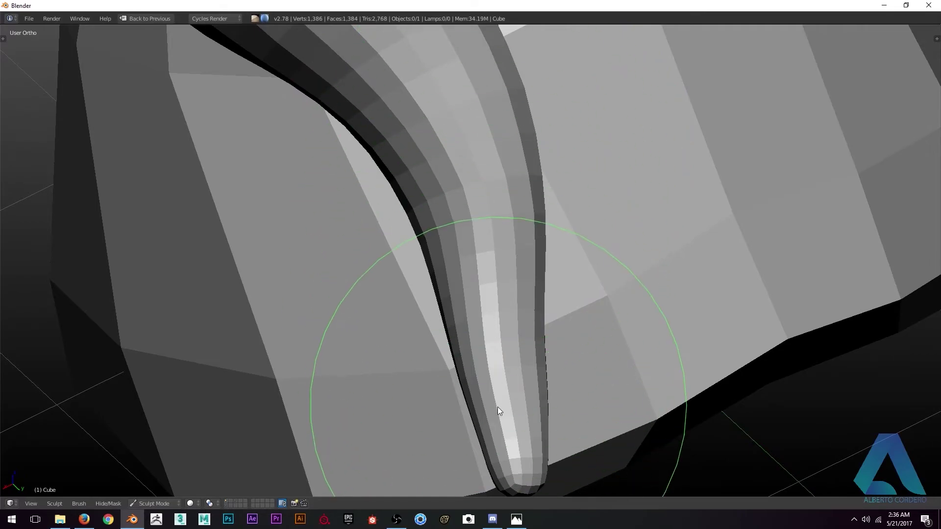
drag(498, 407, 460, 316)
scroll(448, 307, down, 5)
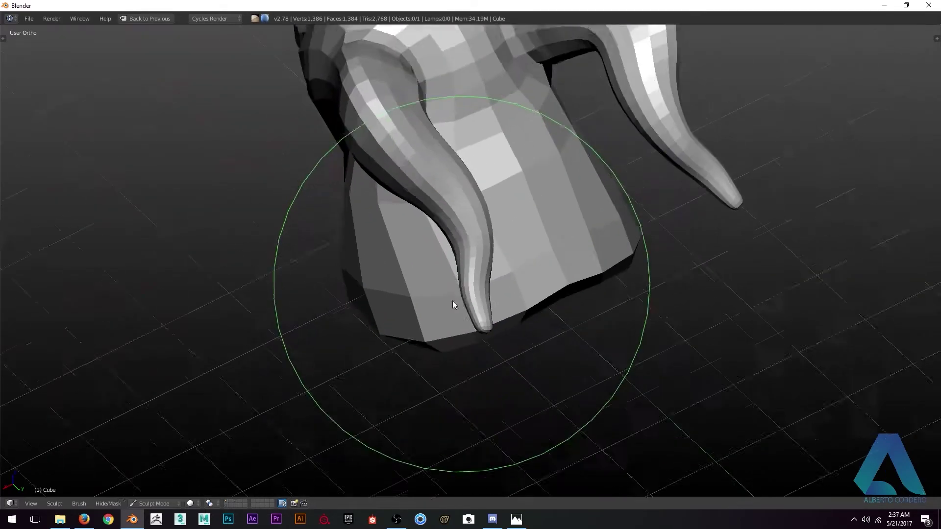
Reduce the brush radius and smooth the outer side of the horn's thick middle section.
mouse_move(448, 307)
middle_down()
mouse_move(500, 200)
mouse_move(420, 267)
mouse_move(337, 196)
mouse_move(381, 199)
mouse_move(396, 167)
mouse_move(424, 214)
middle_up()
scroll(504, 170, up, 5)
key(f)
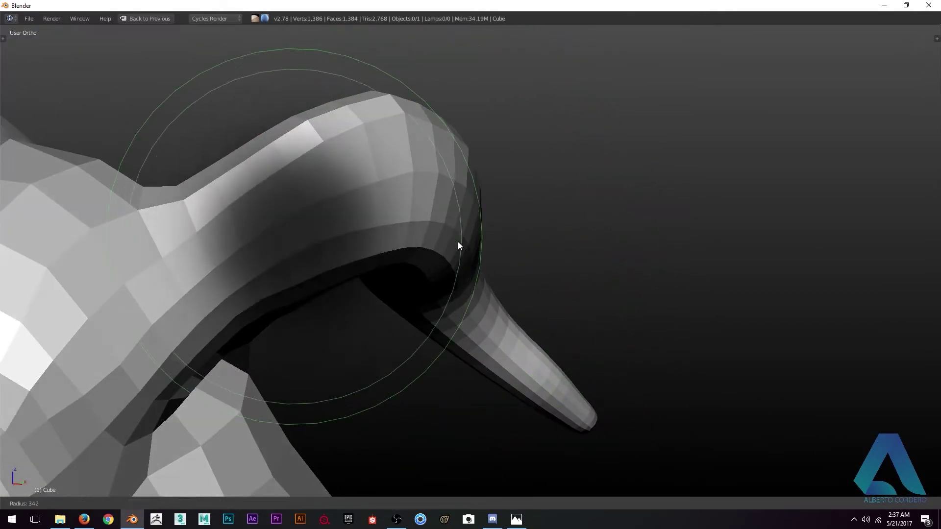
click(358, 245)
mouse_move(358, 245)
middle_down()
mouse_move(334, 222)
mouse_move(296, 213)
mouse_move(450, 248)
mouse_move(378, 208)
mouse_move(464, 251)
mouse_move(285, 248)
mouse_move(406, 246)
mouse_move(487, 197)
mouse_move(357, 266)
mouse_move(500, 257)
middle_up()
middle_drag(431, 238, 456, 270)
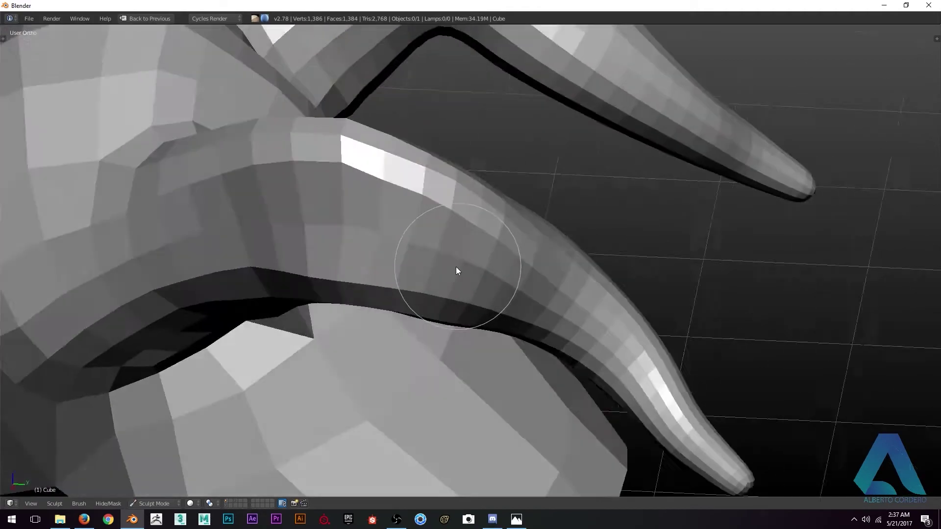
scroll(455, 270, up, 2)
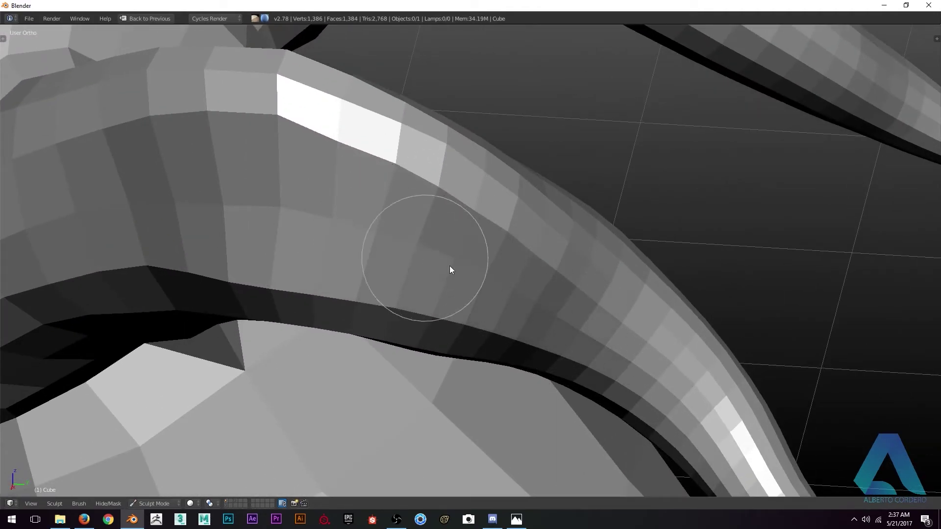
scroll(245, 237, down, 2)
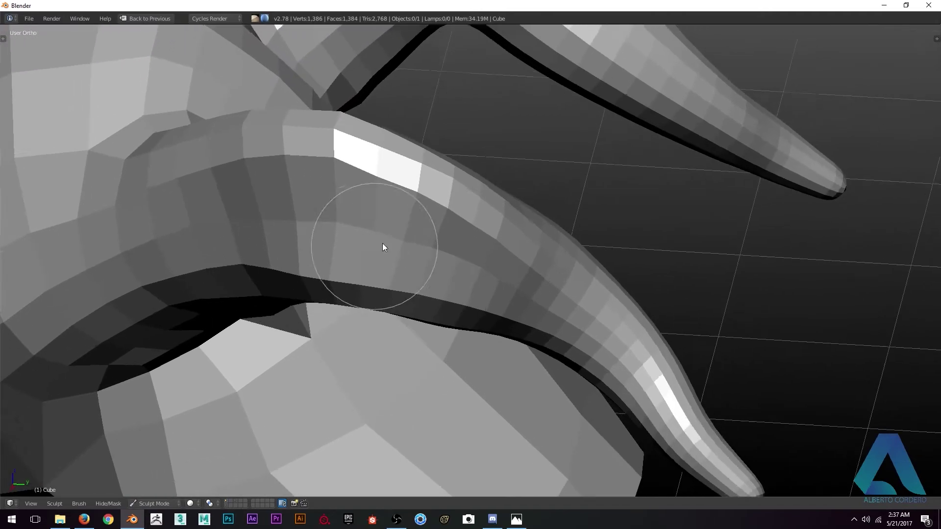
Smooth the upper ridge of the horn between its base and bend.
mouse_move(395, 243)
middle_down()
mouse_move(495, 248)
mouse_move(466, 245)
mouse_move(467, 192)
mouse_move(393, 235)
middle_up()
scroll(496, 248, down, 3)
scroll(467, 192, up, 4)
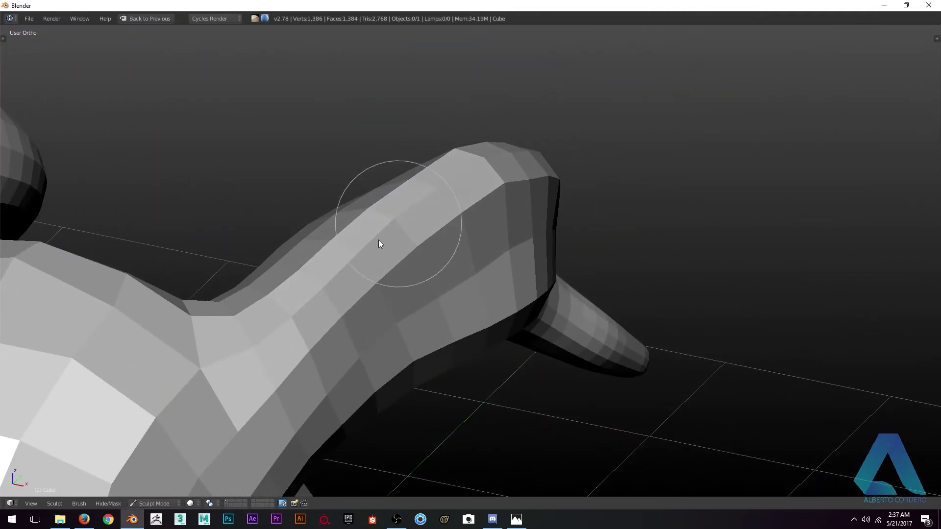
mouse_move(452, 212)
middle_down()
mouse_move(430, 239)
mouse_move(413, 222)
middle_up()
scroll(452, 158, up, 2)
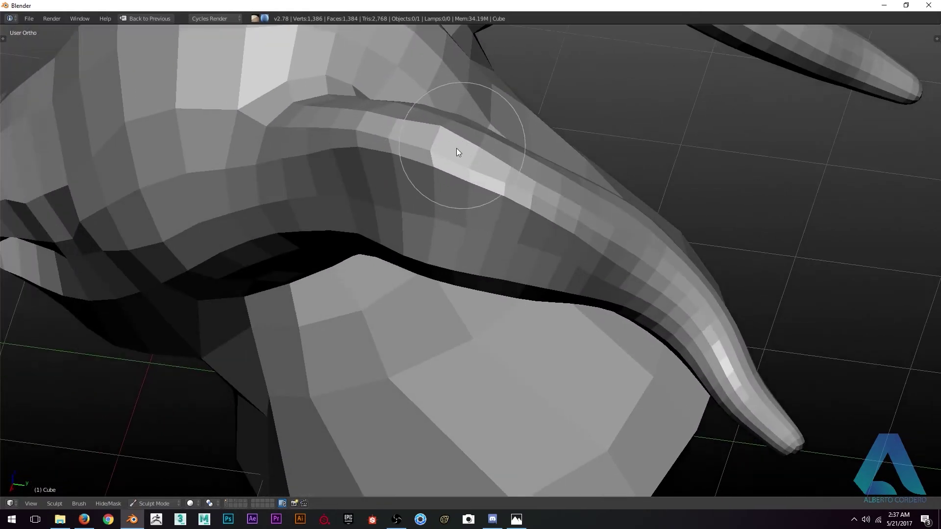
middle_drag(451, 155, 469, 176)
Even out the top contour of the horn's arch with the Grab brush.
scroll(469, 175, down, 2)
scroll(391, 181, up, 2)
mouse_move(391, 180)
middle_down()
mouse_move(422, 192)
mouse_move(422, 157)
middle_up()
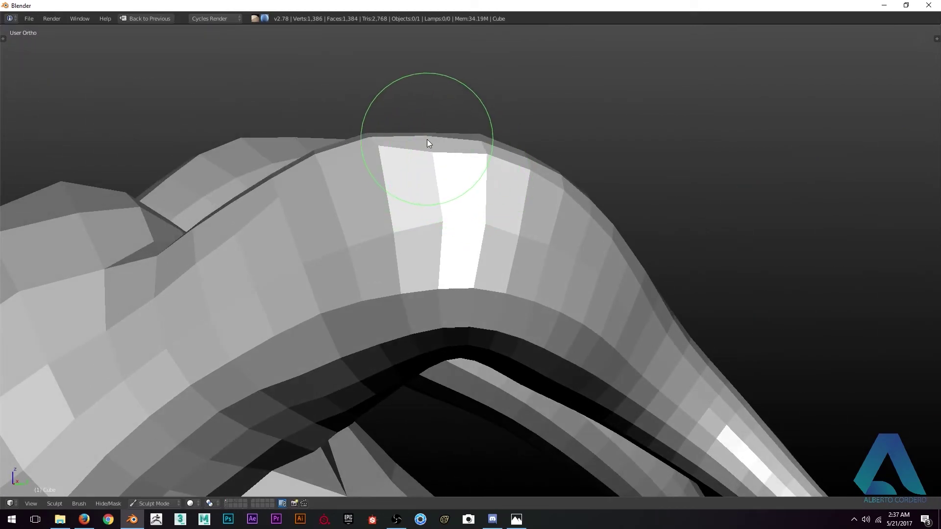
scroll(376, 263, down, 3)
middle_drag(376, 263, 403, 210)
scroll(458, 242, up, 3)
scroll(390, 244, down, 1)
middle_drag(389, 243, 361, 246)
scroll(365, 238, up, 3)
Examine the whole head, horns and jaw from the side and the front.
mouse_move(374, 202)
middle_down()
mouse_move(433, 163)
mouse_move(341, 195)
mouse_move(419, 263)
mouse_move(401, 204)
mouse_move(437, 259)
middle_up()
scroll(341, 195, down, 2)
scroll(419, 263, up, 2)
scroll(437, 260, up, 2)
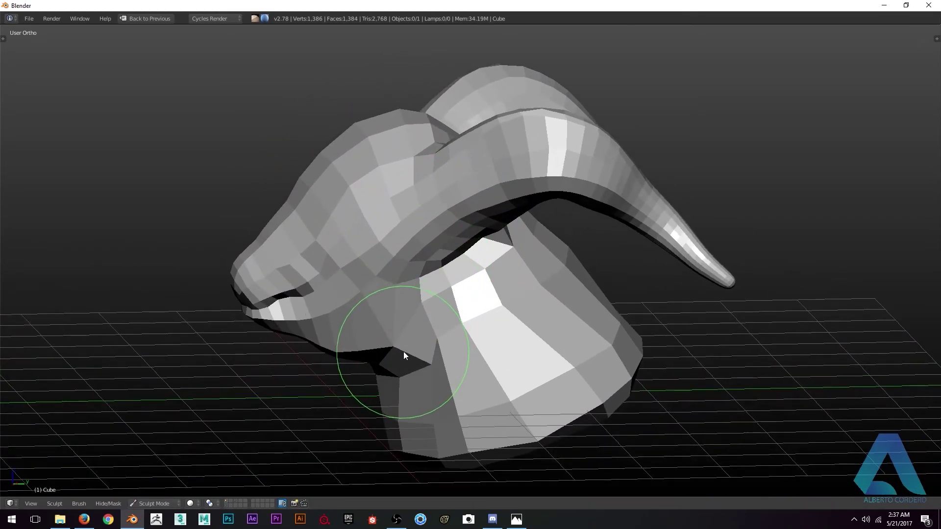
mouse_move(404, 351)
middle_down()
mouse_move(451, 315)
mouse_move(396, 341)
mouse_move(408, 350)
middle_up()
middle_drag(416, 313, 402, 307)
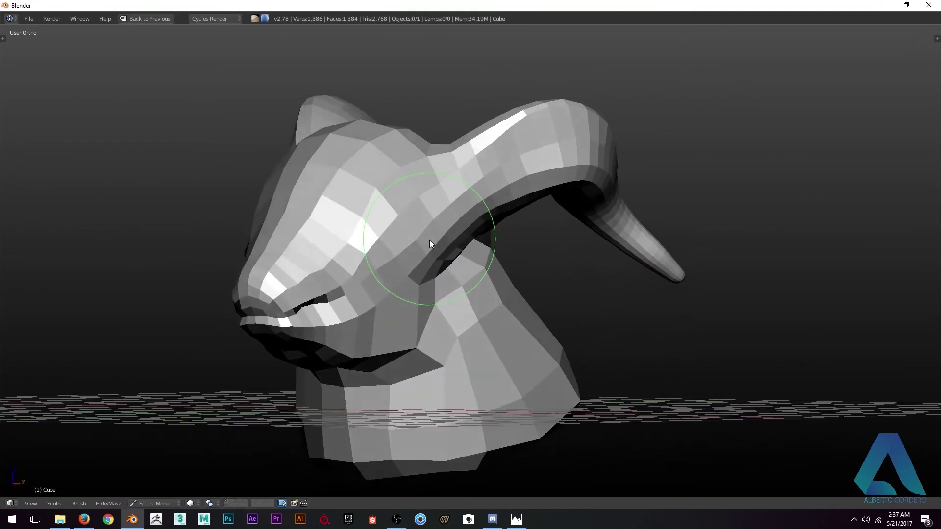